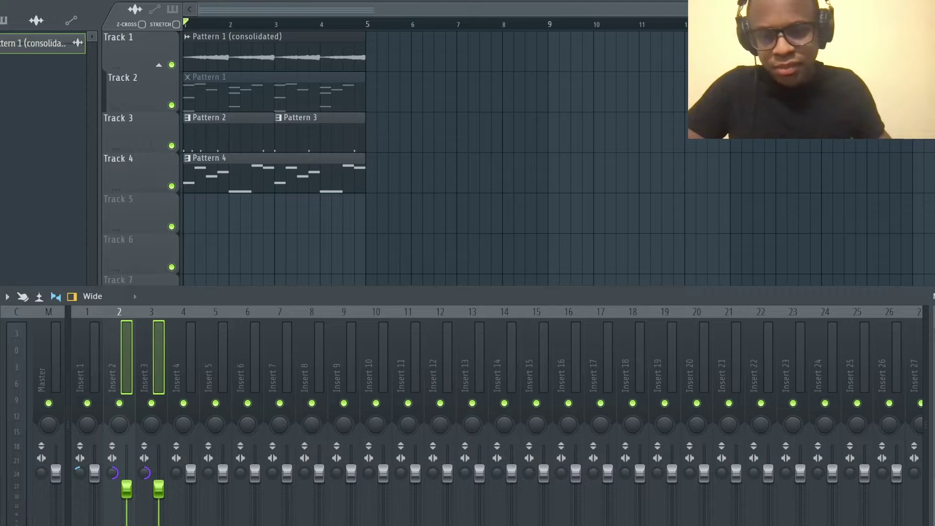
Step: Play and stop the beat, then rename the two selected mixer inserts, 2 and 3, as Kicks
{"action": "key", "text": "space"}
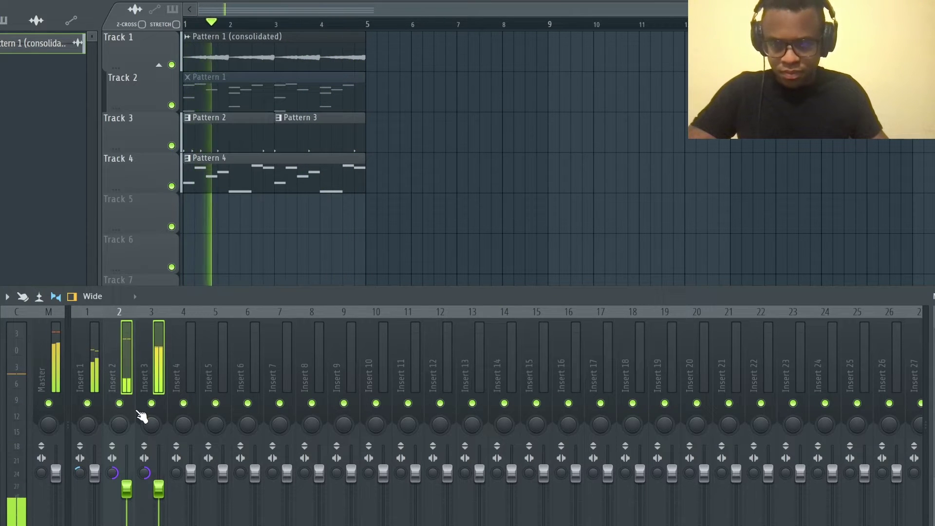
{"action": "key", "text": "space"}
{"action": "right_click", "coordinate": [122, 380]}
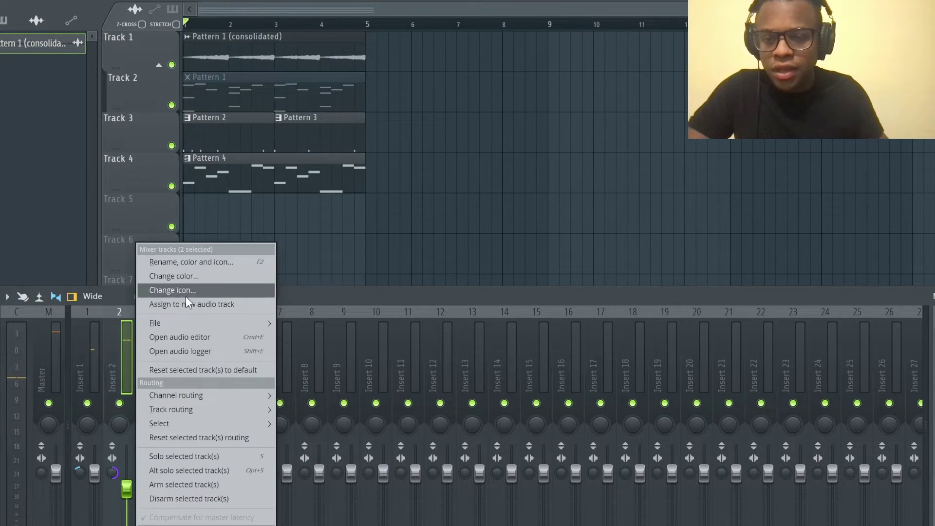
{"action": "left_click", "coordinate": [198, 262]}
{"action": "type", "text": "Kick"}
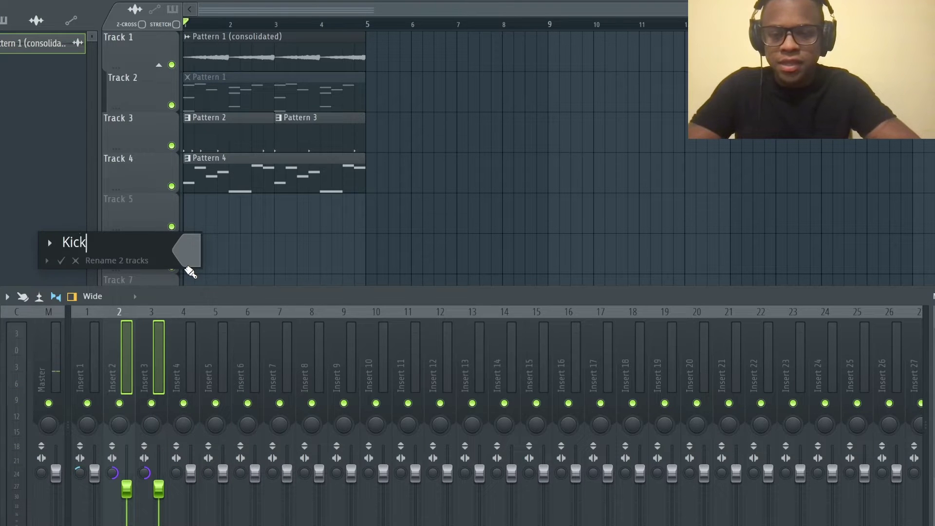
{"action": "type", "text": "s"}
{"action": "key", "text": "Return"}
Step: Rename mixer insert 3 as 808s
{"action": "key", "text": "BackSpace"}
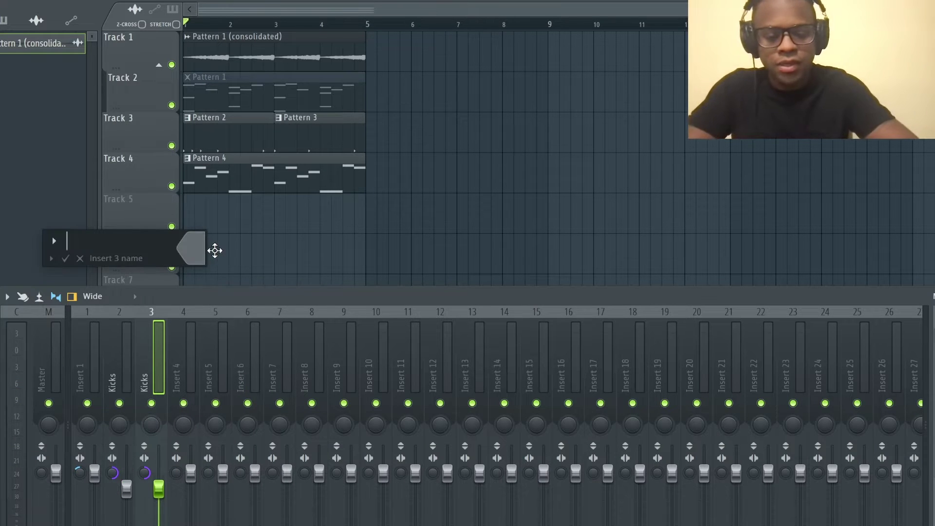
{"action": "type", "text": "80"}
{"action": "key", "text": "Return"}
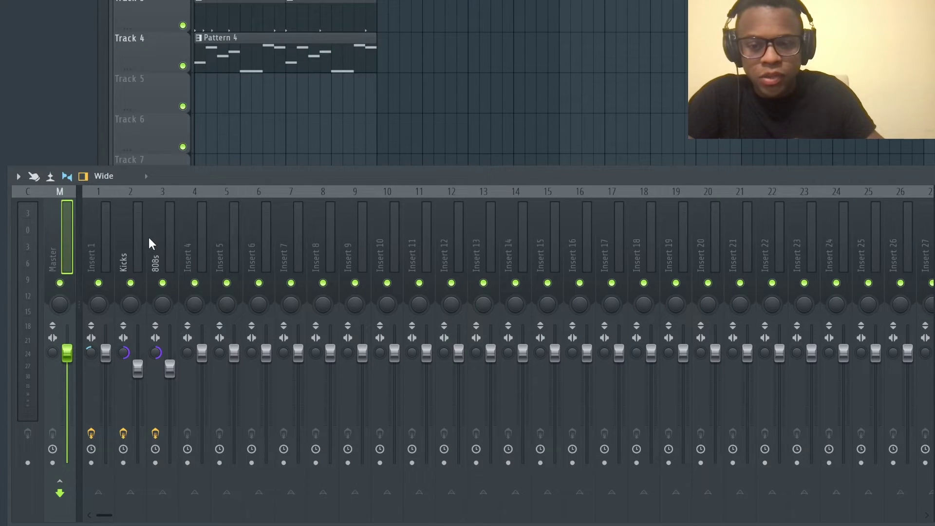
Step: Route the 808s mixer track as a sidechain to the Kicks track
{"action": "left_click", "coordinate": [145, 244]}
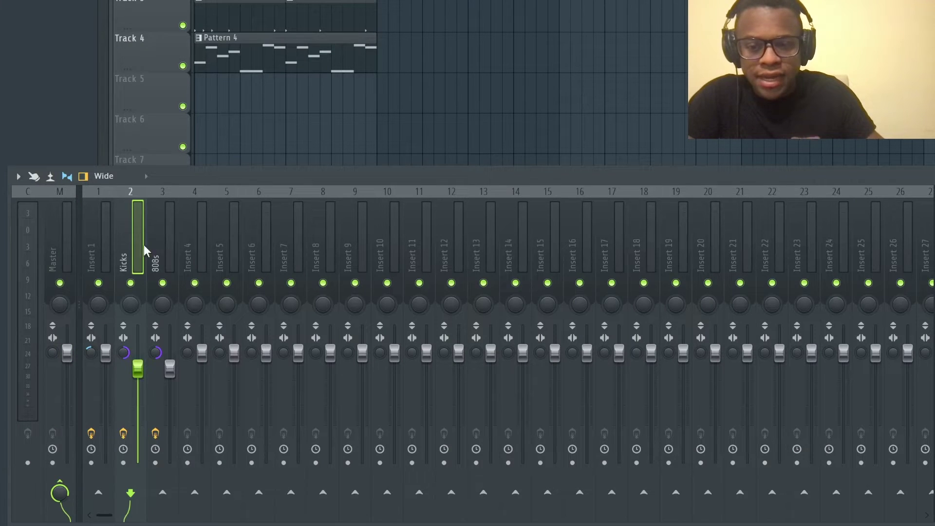
{"action": "left_click", "coordinate": [163, 248]}
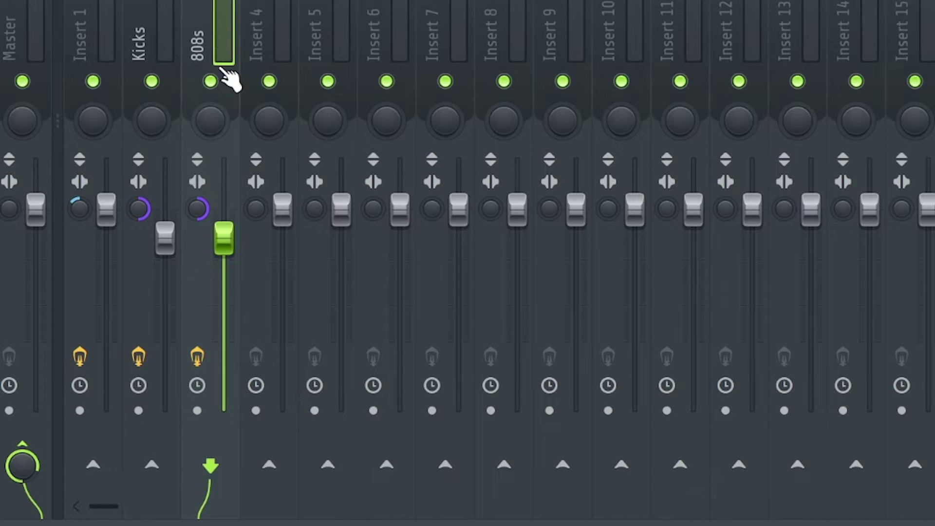
{"action": "right_click", "coordinate": [159, 476]}
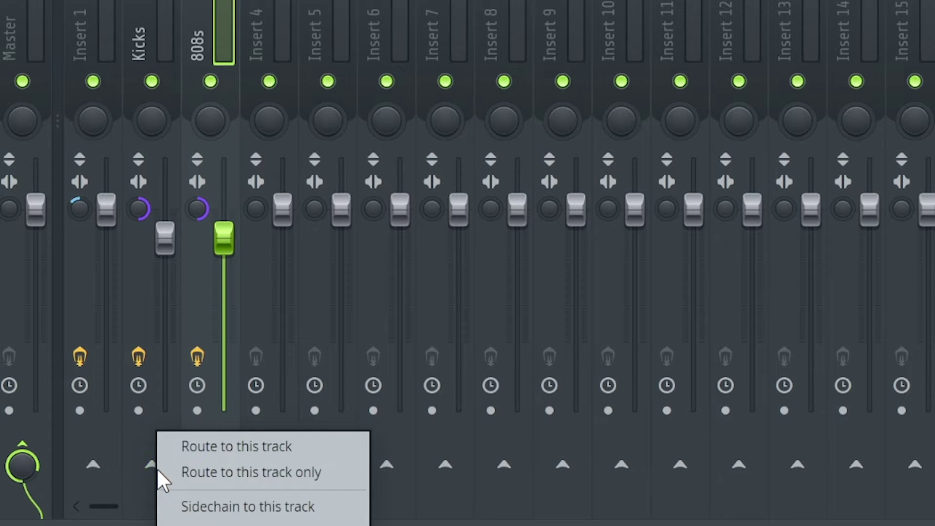
{"action": "left_click", "coordinate": [209, 509]}
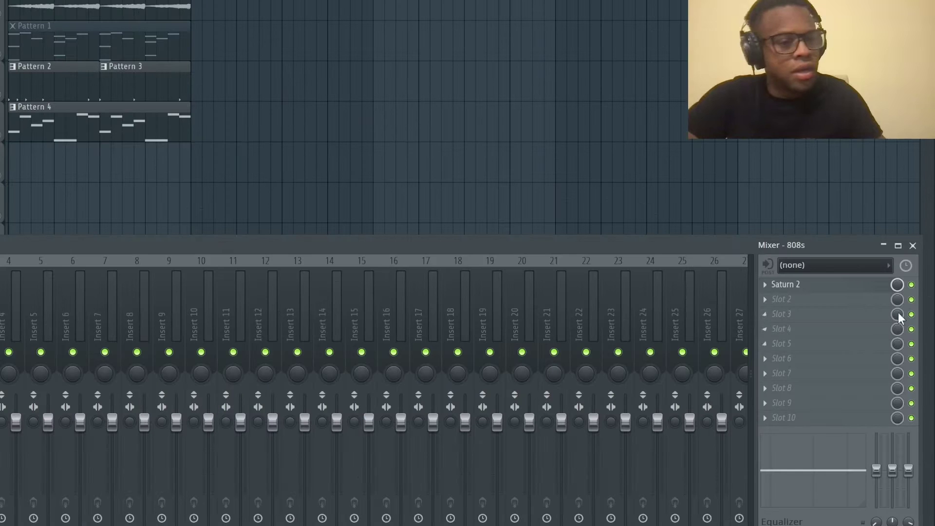
Step: Load C1 comp Mono into slot 2 of the 808s track and set its ratio to 2.00:1
{"action": "left_click", "coordinate": [801, 300]}
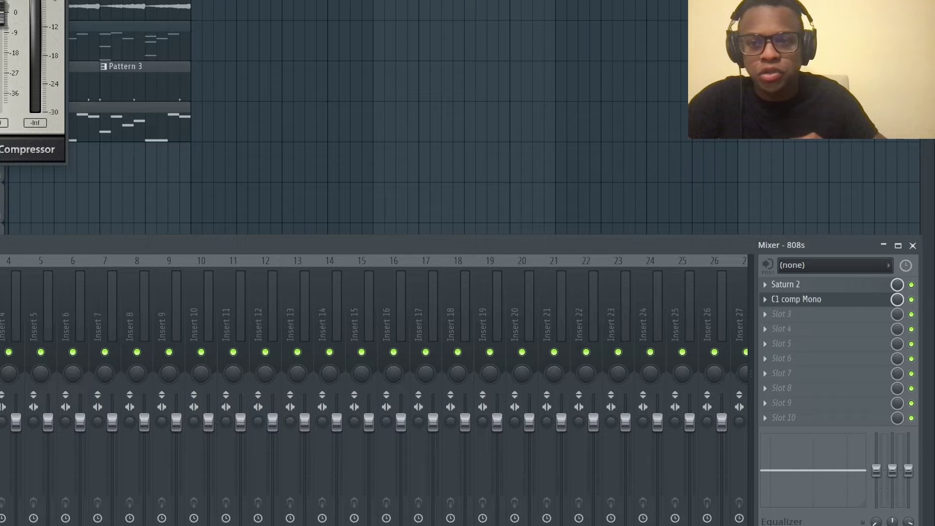
{"action": "left_click_drag", "start_coordinate": [115, 22], "coordinate": [292, 267]}
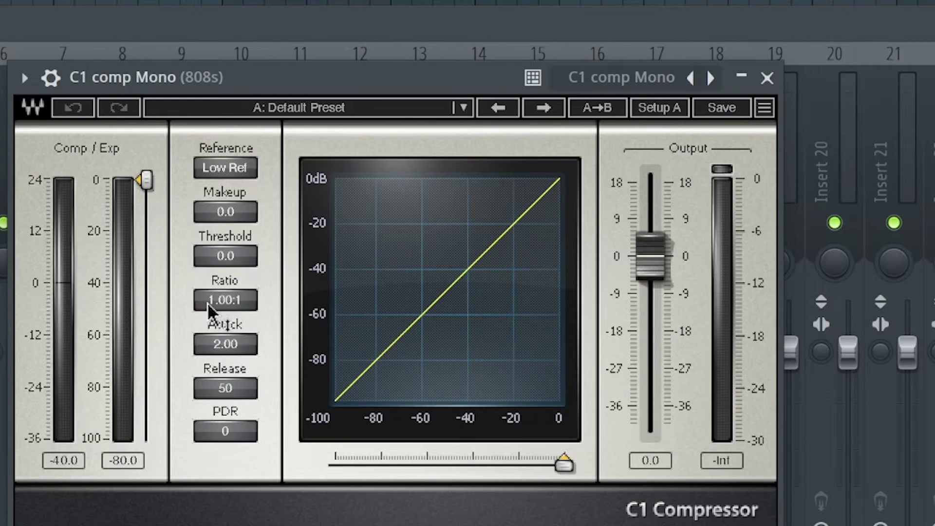
{"action": "left_click_drag", "start_coordinate": [208, 306], "coordinate": [208, 298]}
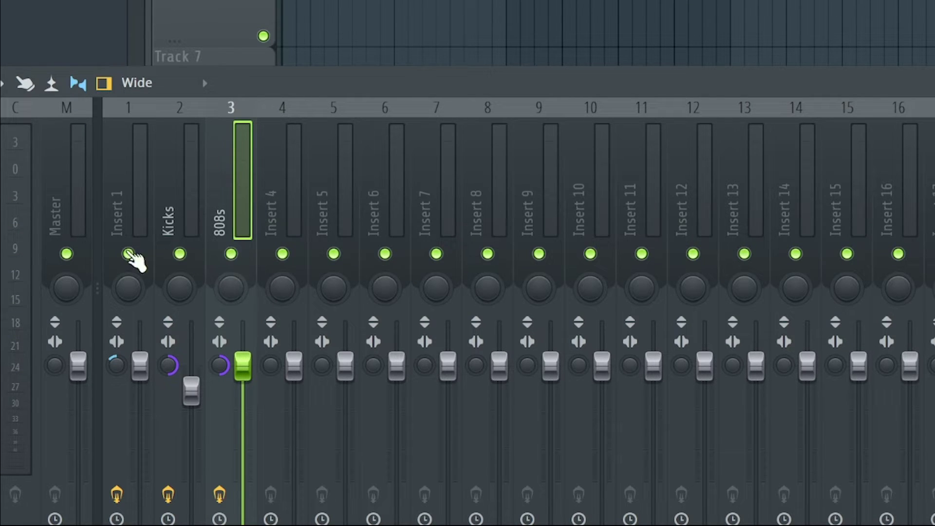
Step: Play the beat and compare the peak levels of the Kicks and 808s mixer tracks
{"action": "key", "text": "space"}
{"action": "key", "text": "space"}
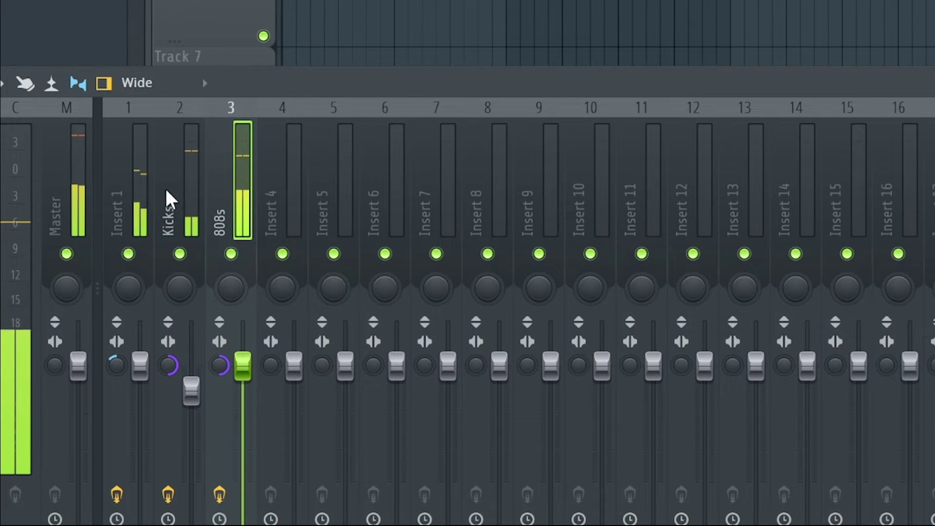
{"action": "left_click", "coordinate": [161, 173]}
{"action": "key", "text": "space"}
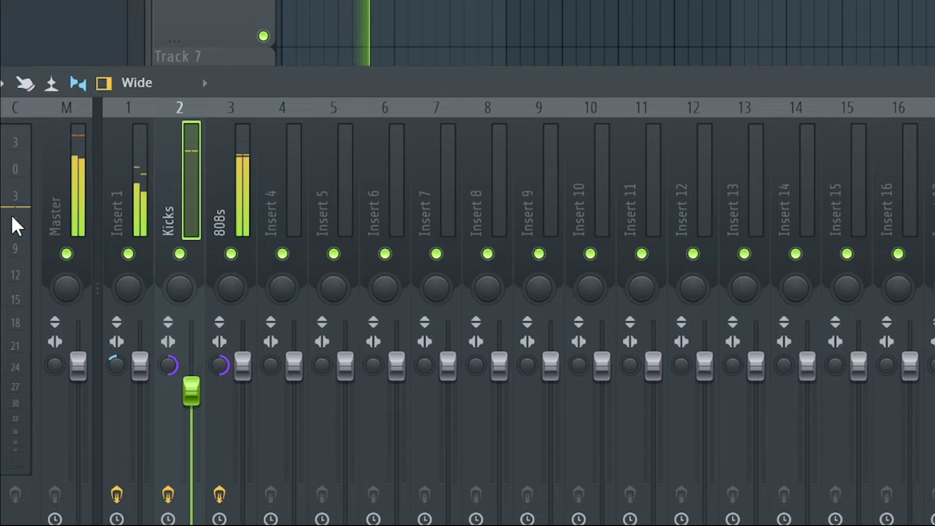
{"action": "key", "text": "space"}
{"action": "left_click", "coordinate": [238, 197]}
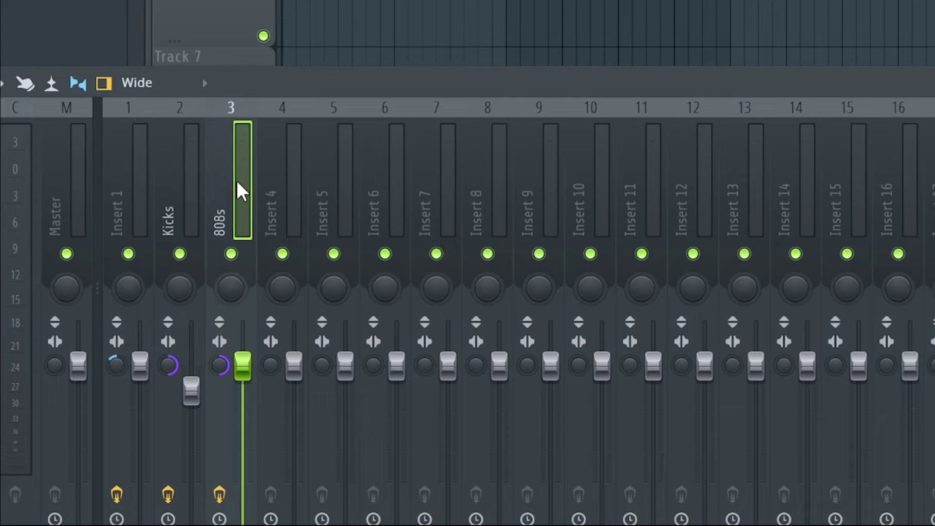
{"action": "key", "text": "space"}
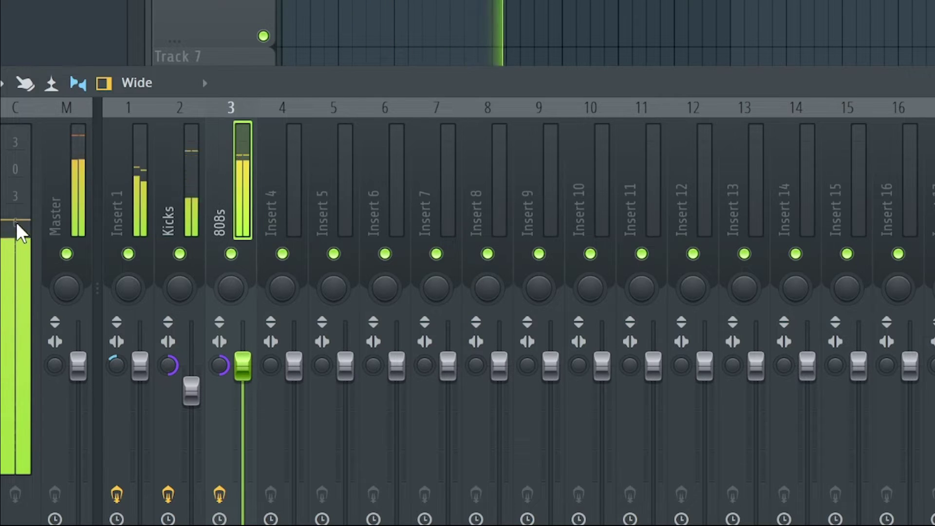
{"action": "key", "text": "space"}
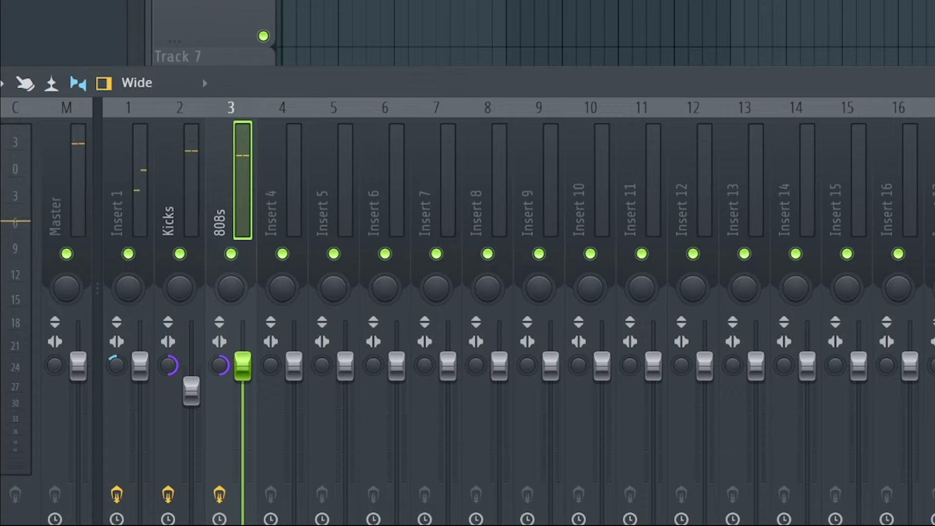
Step: Open the 808s track's C1 compressor beside the mixer meters and examine its gain reduction during playback
{"action": "left_click", "coordinate": [345, 145]}
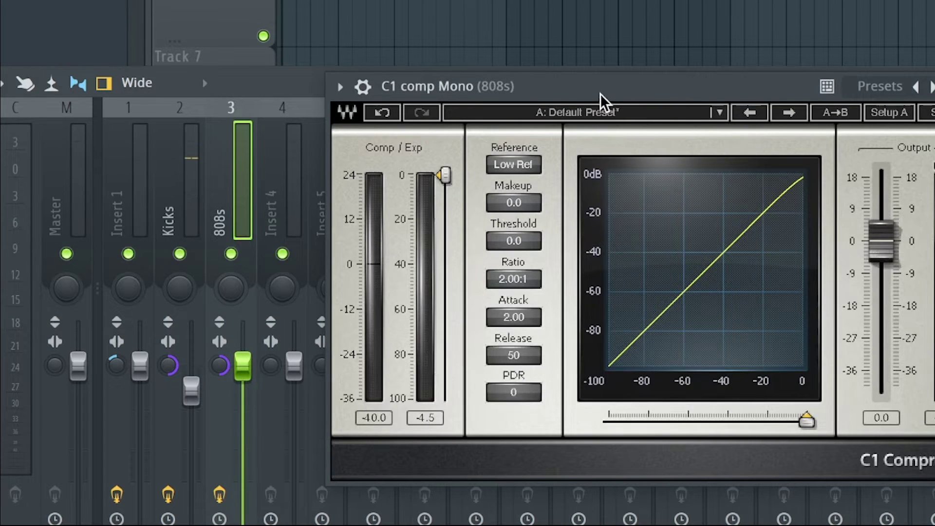
{"action": "left_click_drag", "start_coordinate": [601, 94], "coordinate": [526, 70]}
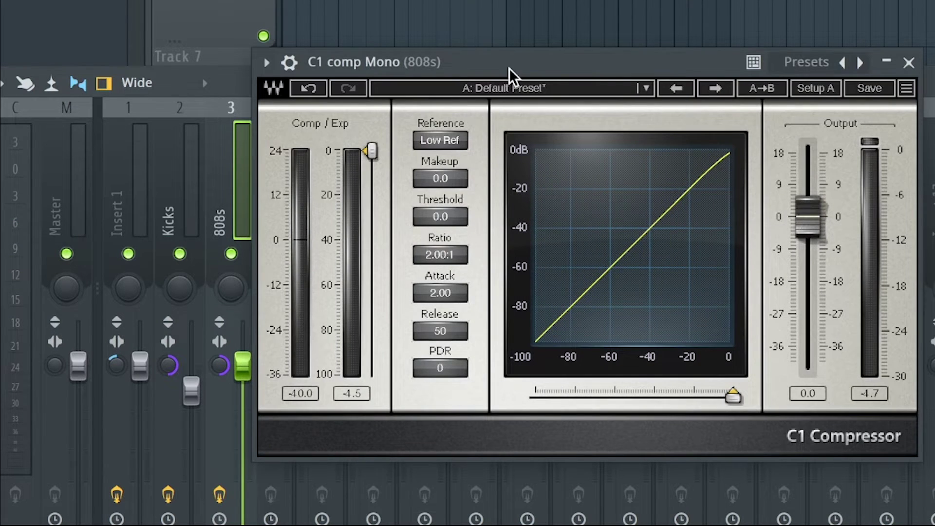
{"action": "key", "text": "space"}
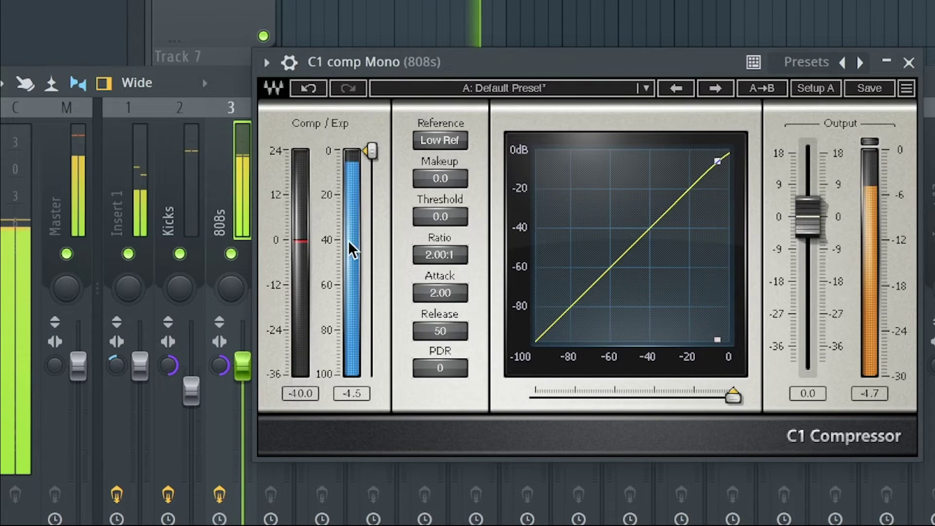
{"action": "key", "text": "space"}
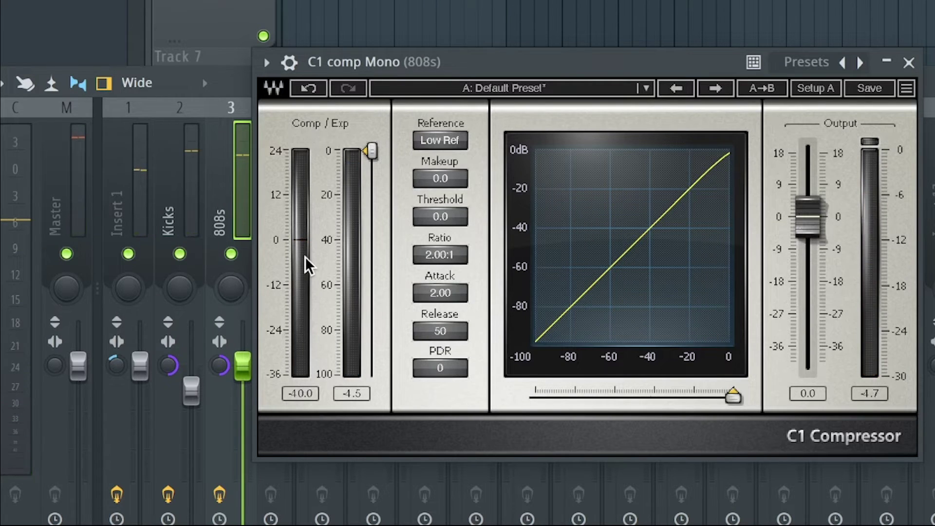
{"action": "key", "text": "space"}
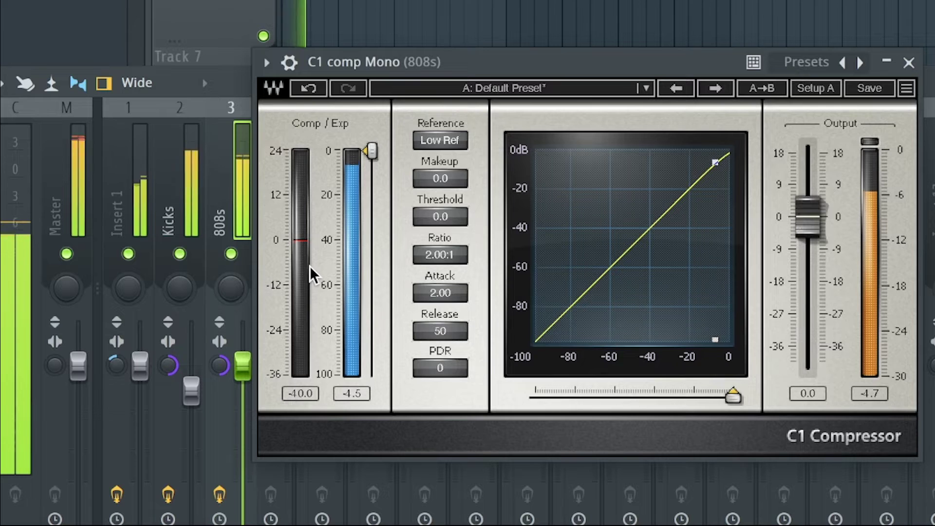
{"action": "key", "text": "space"}
Step: Try a C1 compressor threshold of -83.4 and check the 808s gain reduction and level during playback
{"action": "left_click", "coordinate": [435, 218]}
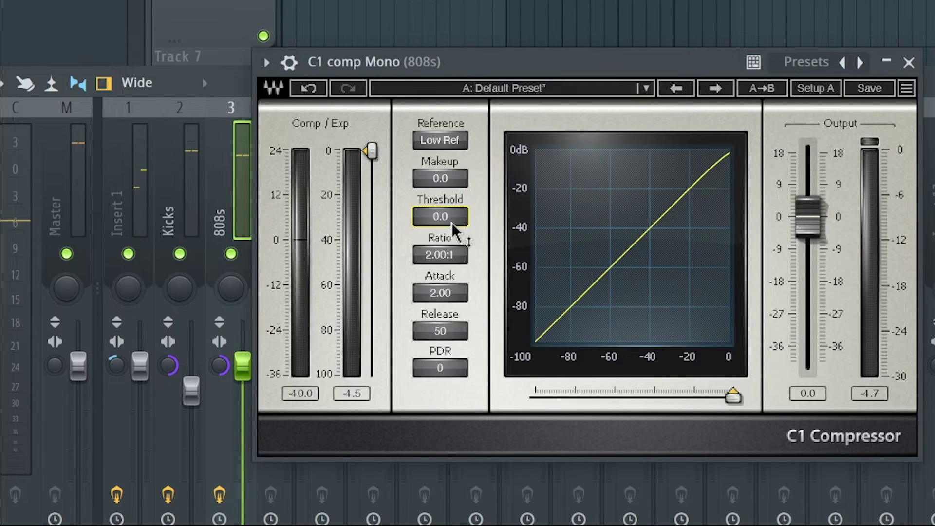
{"action": "left_click_drag", "start_coordinate": [445, 221], "coordinate": [441, 239]}
{"action": "key", "text": "space"}
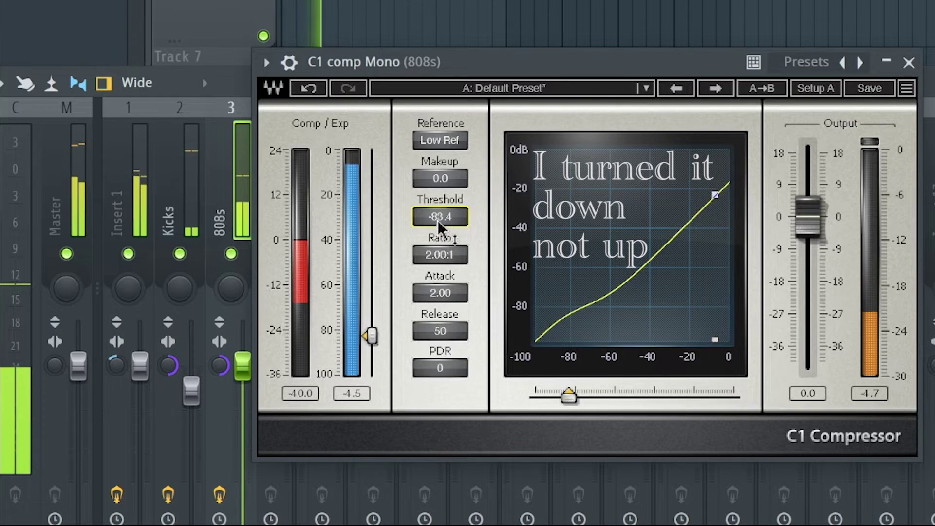
{"action": "key", "text": "space"}
{"action": "key", "text": "space"}
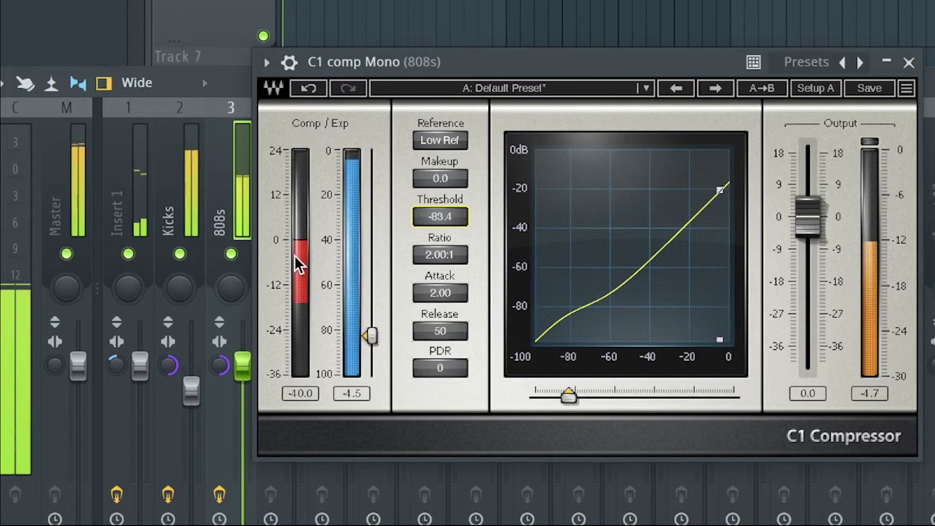
{"action": "key", "text": "space"}
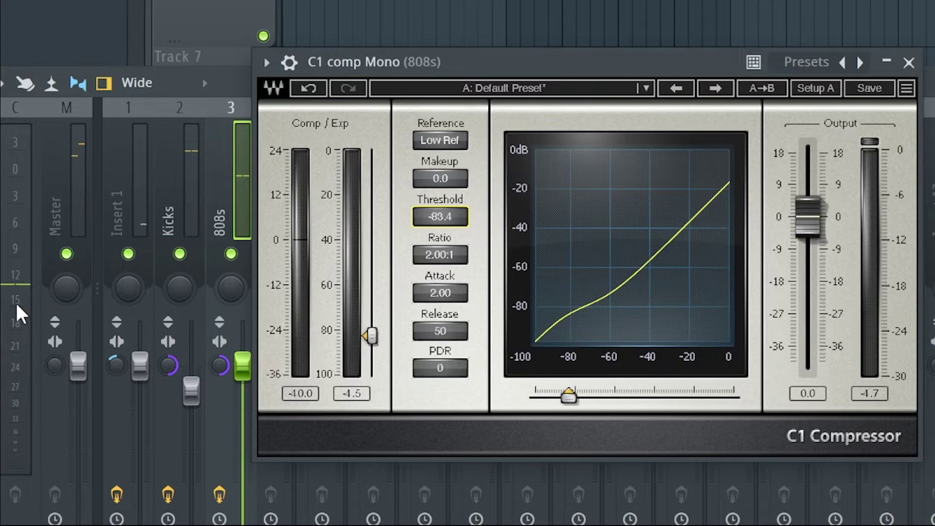
{"action": "key", "text": "space"}
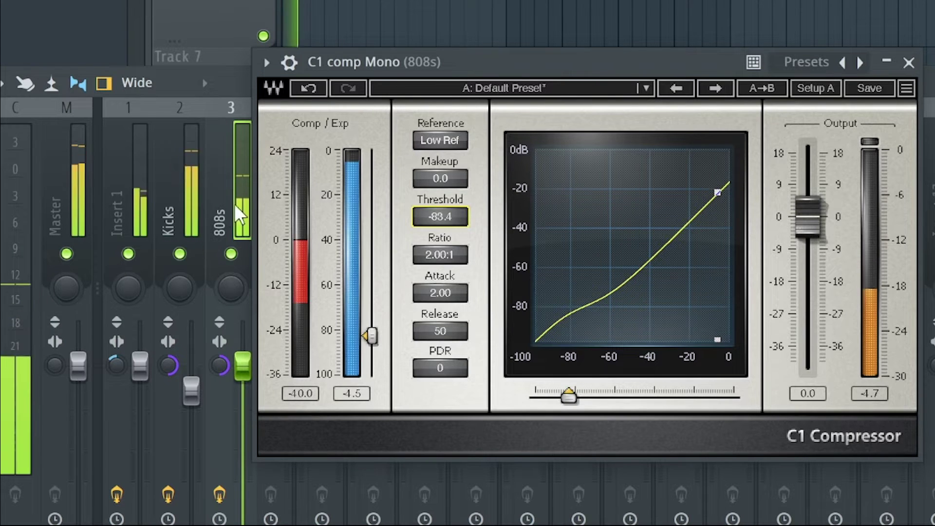
{"action": "key", "text": "space"}
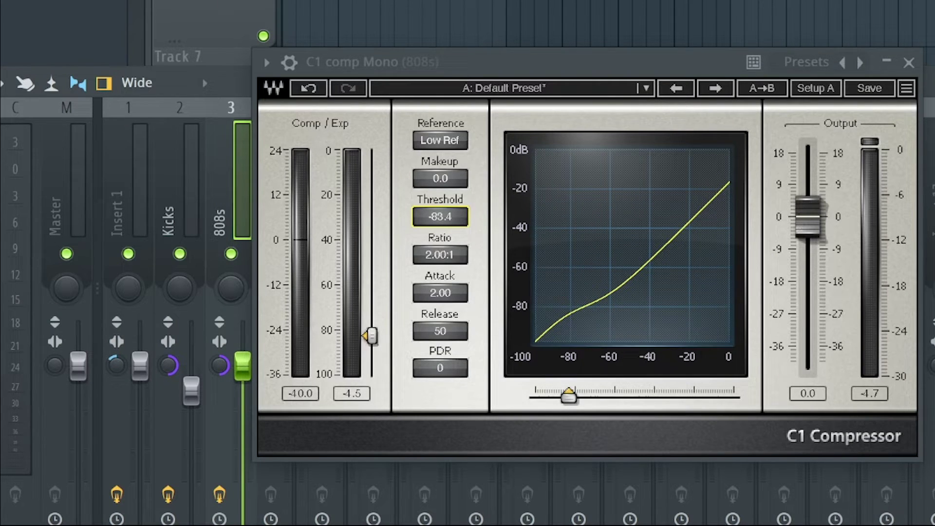
Step: Return the C1 compressor's threshold to 0.0 and play the beat to check the 808s level
{"action": "left_click_drag", "start_coordinate": [627, 209], "coordinate": [626, 209]}
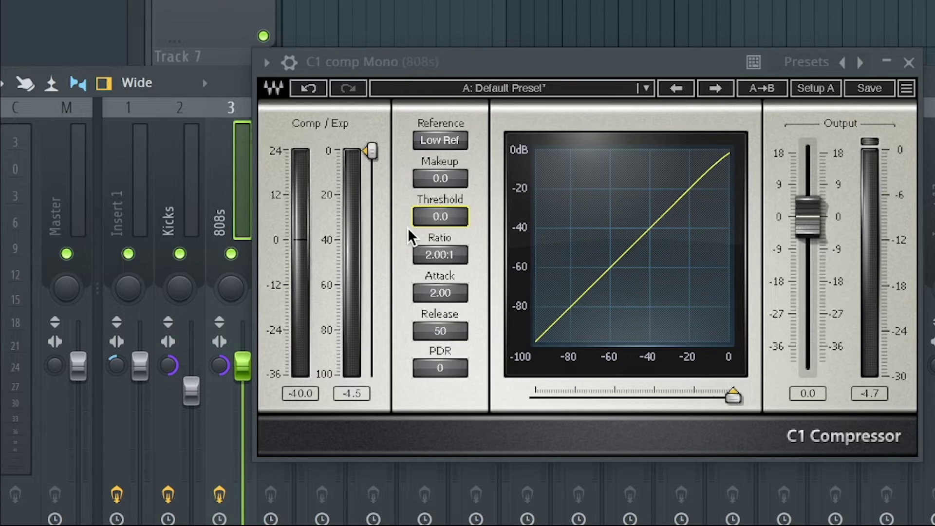
{"action": "key", "text": "space"}
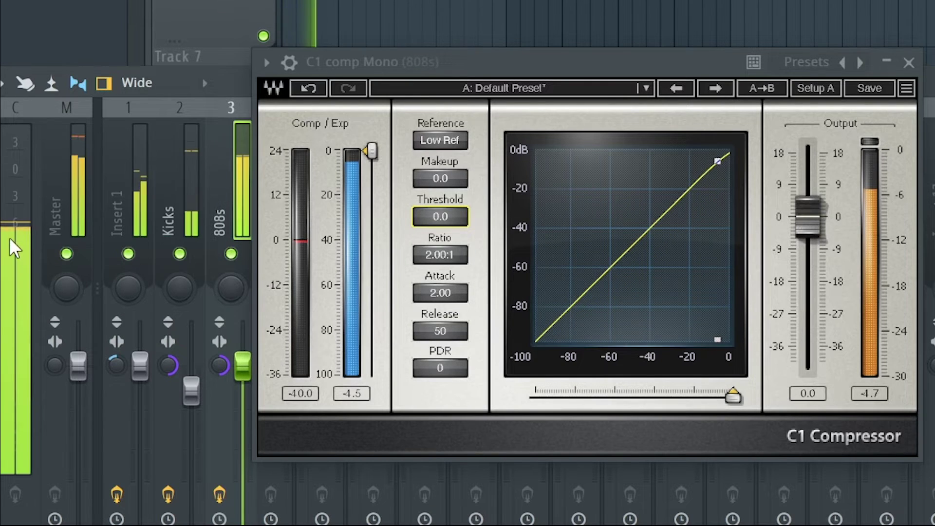
{"action": "key", "text": "space"}
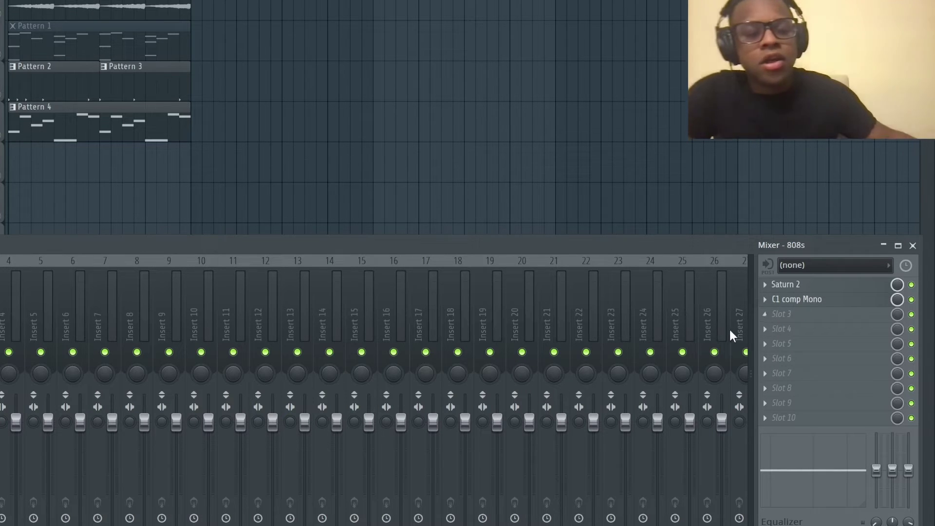
Step: Load Bass Rider Mono into slot 3 of the 808s track and position its window over the mixer
{"action": "left_click", "coordinate": [771, 314]}
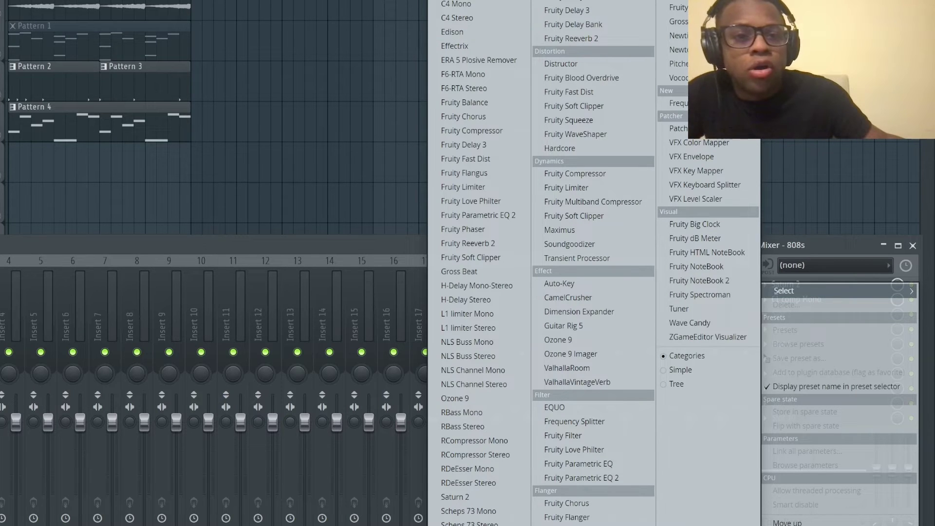
{"action": "left_click", "coordinate": [463, 4]}
{"action": "left_click_drag", "start_coordinate": [76, 52], "coordinate": [112, 247]}
Step: Turn the Bass Rider's detection sensitivity fully up and raise its target level slightly while playing the beat
{"action": "key", "text": "space"}
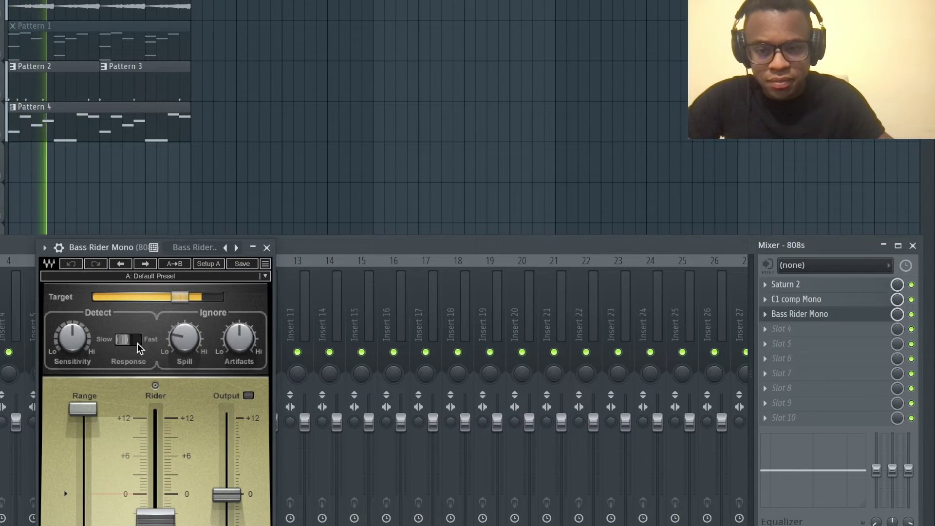
{"action": "left_click_drag", "start_coordinate": [78, 345], "coordinate": [77, 317]}
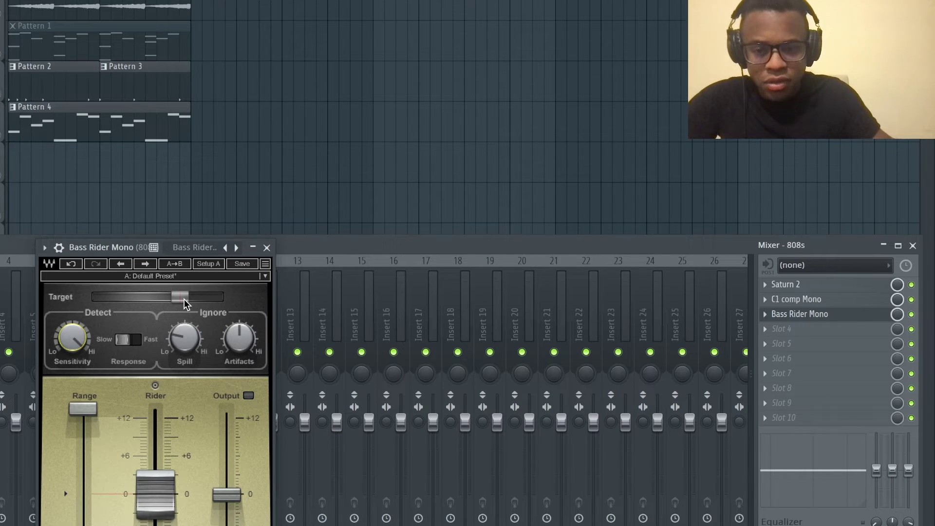
{"action": "key", "text": "space"}
{"action": "left_click_drag", "start_coordinate": [184, 299], "coordinate": [197, 299]}
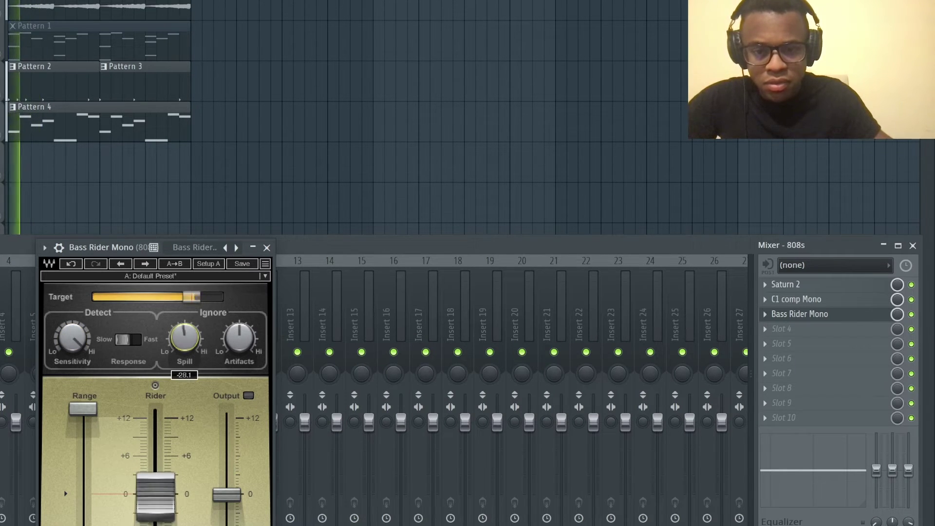
Step: Turn Bass Rider's spill setting fully up, raise artifacts to about 72.4, and move its target level slightly higher
{"action": "left_click_drag", "start_coordinate": [244, 349], "coordinate": [243, 339]}
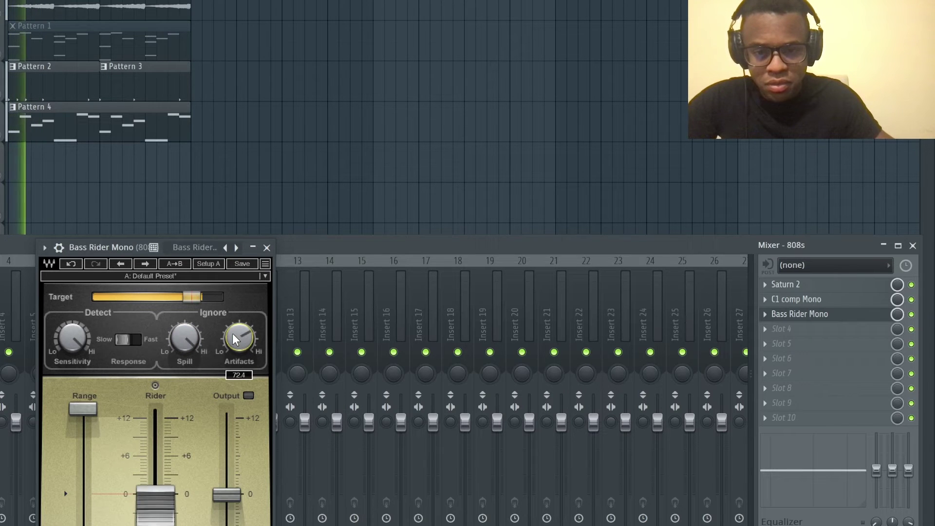
{"action": "left_click", "coordinate": [161, 501]}
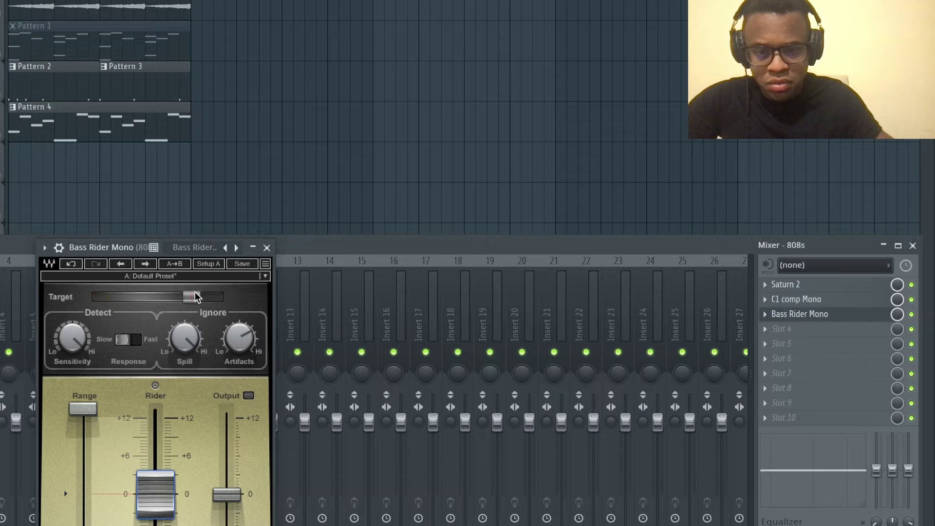
{"action": "left_click_drag", "start_coordinate": [196, 297], "coordinate": [203, 298]}
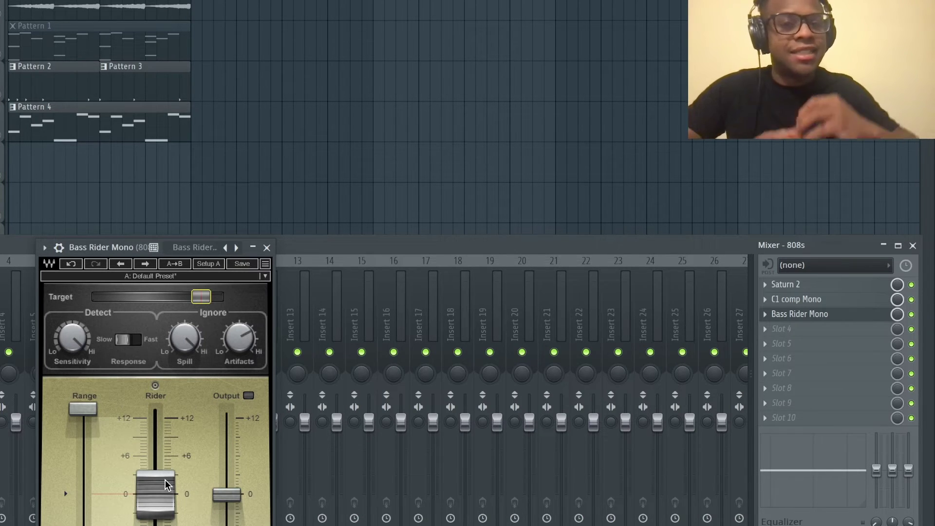
Step: Delete the C1 compressor from slot 2 of the 808s track and load Fruity Limiter there instead
{"action": "right_click", "coordinate": [770, 302]}
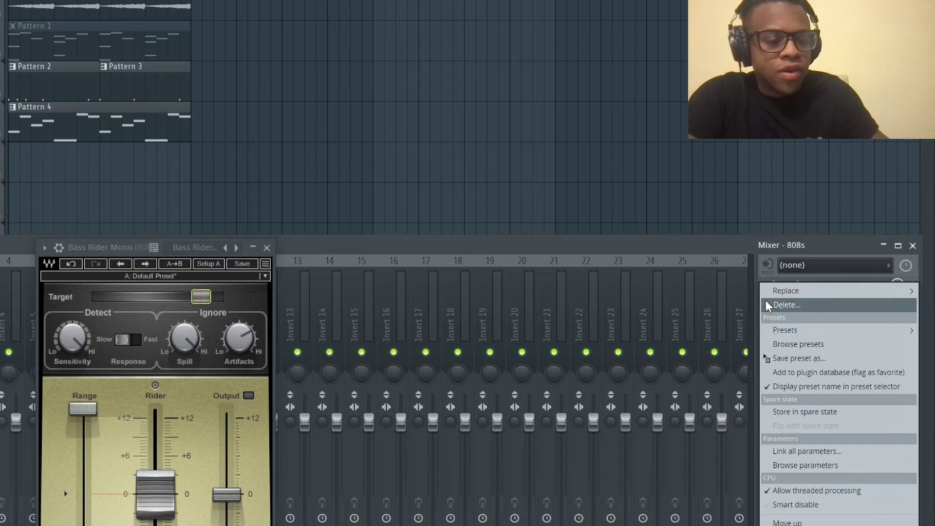
{"action": "left_click", "coordinate": [770, 302]}
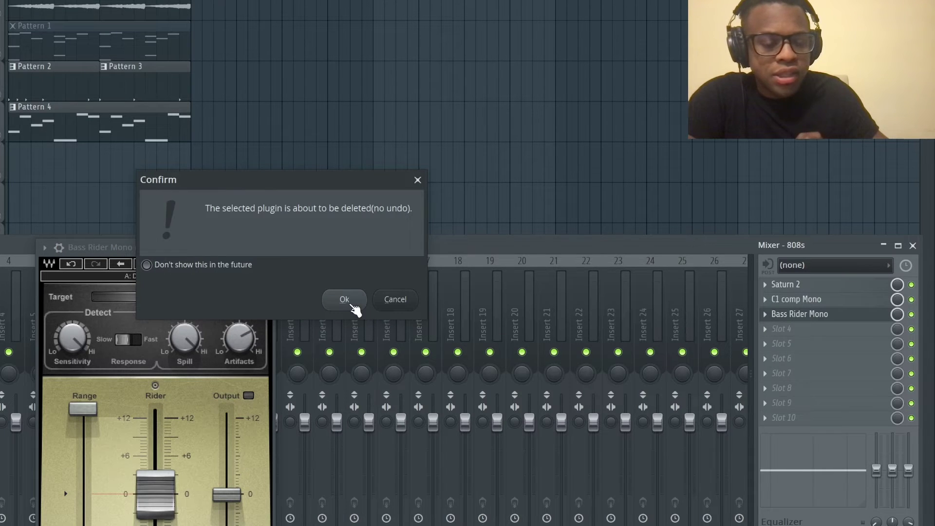
{"action": "left_click", "coordinate": [344, 299]}
{"action": "left_click", "coordinate": [791, 298]}
{"action": "mouse_move", "coordinate": [788, 292]}
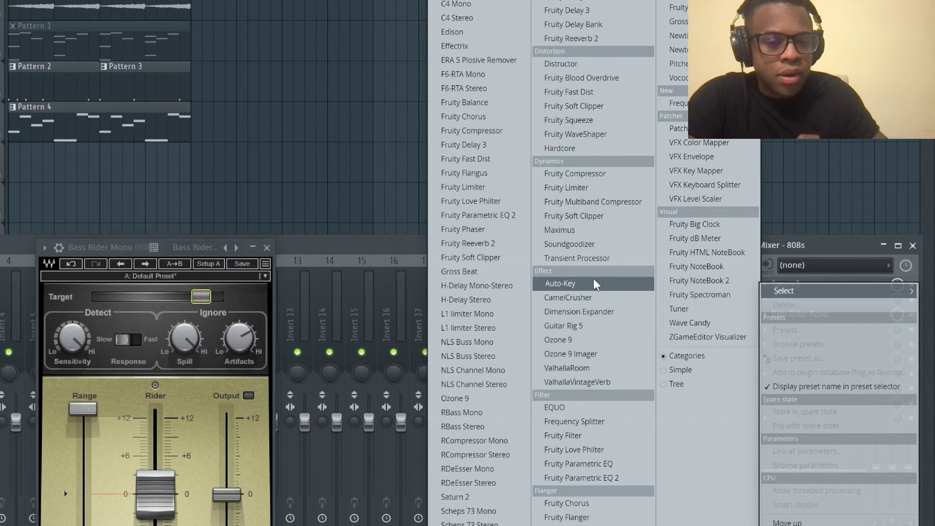
{"action": "left_click", "coordinate": [510, 187]}
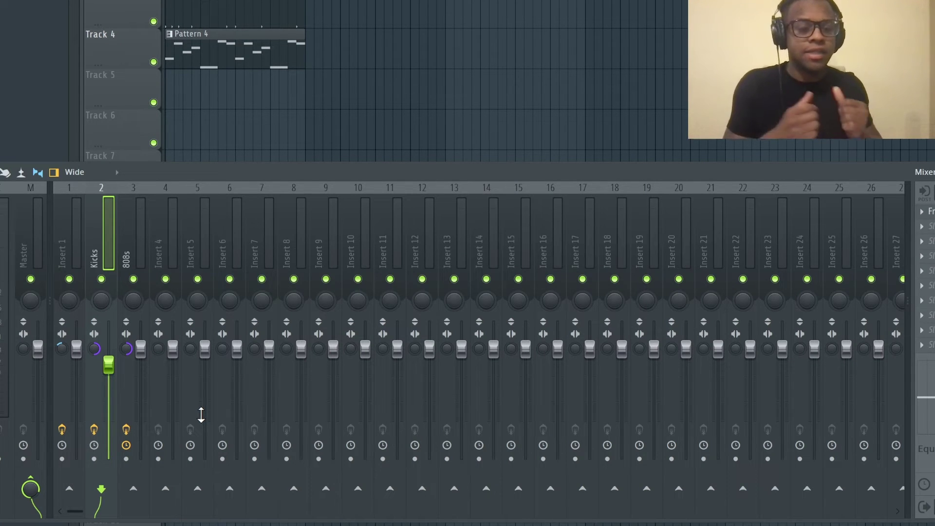
Step: Sidechain the Kicks track to the 808s track and choose it as the sidechain input of the 808s' Fruity Limiter
{"action": "right_click", "coordinate": [134, 489]}
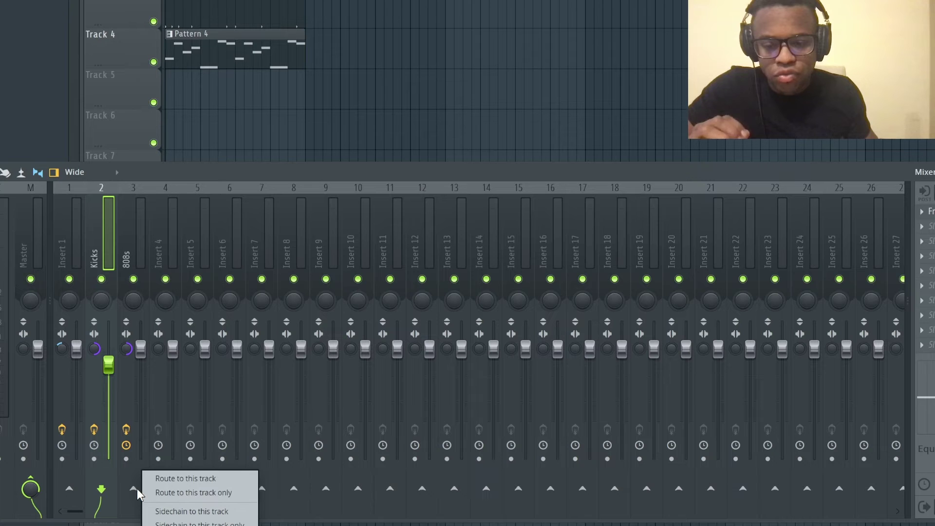
{"action": "left_click", "coordinate": [165, 511]}
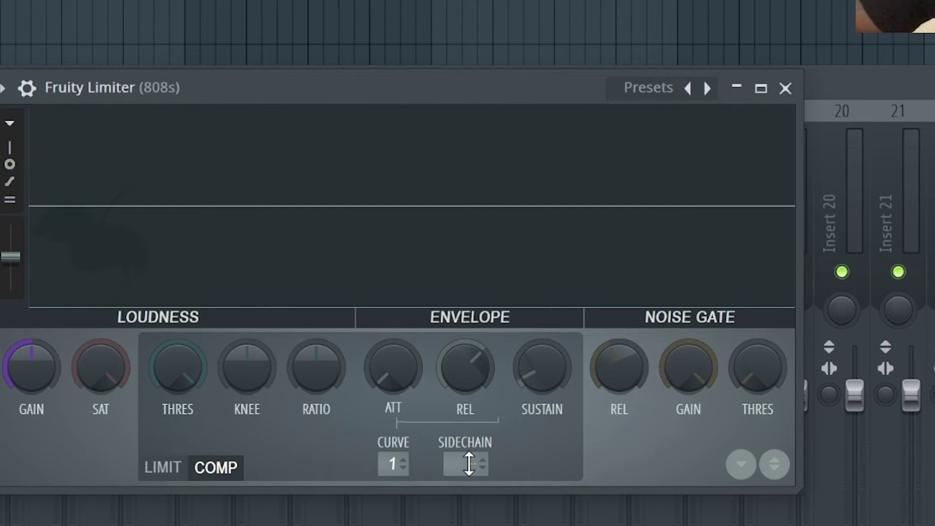
{"action": "left_click", "coordinate": [468, 464]}
{"action": "left_click", "coordinate": [525, 512]}
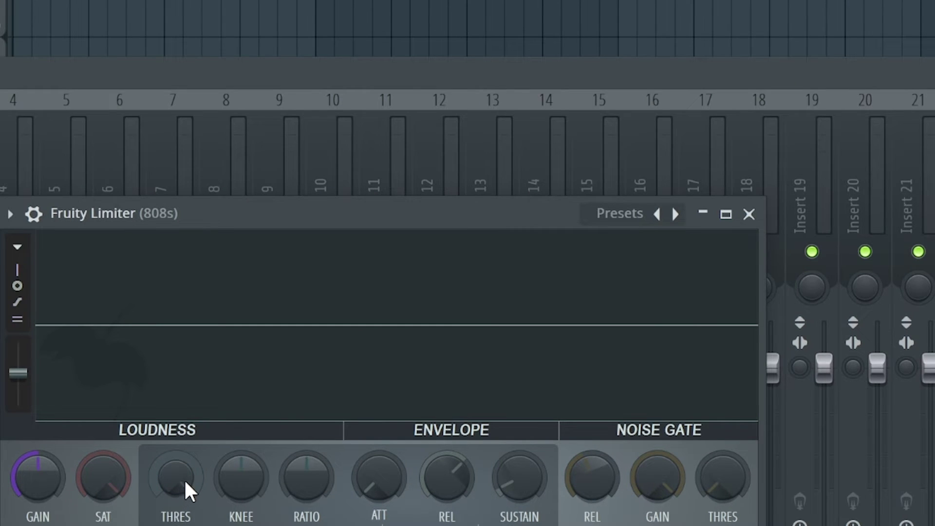
Step: Try a very low compressor threshold in Fruity Limiter while playing the beat
{"action": "key", "text": "space"}
{"action": "left_click_drag", "start_coordinate": [184, 487], "coordinate": [185, 517]}
{"action": "key", "text": "space"}
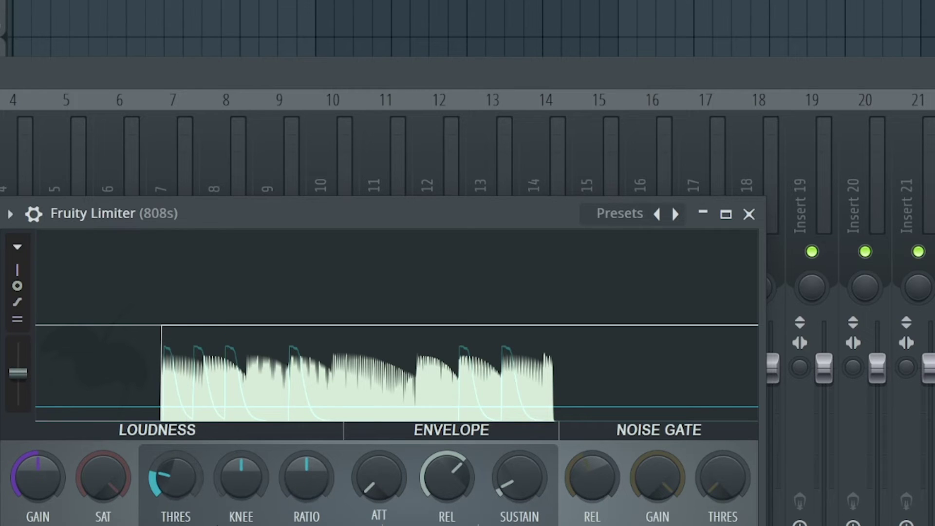
{"action": "right_click", "coordinate": [179, 484]}
{"action": "left_click", "coordinate": [183, 496]}
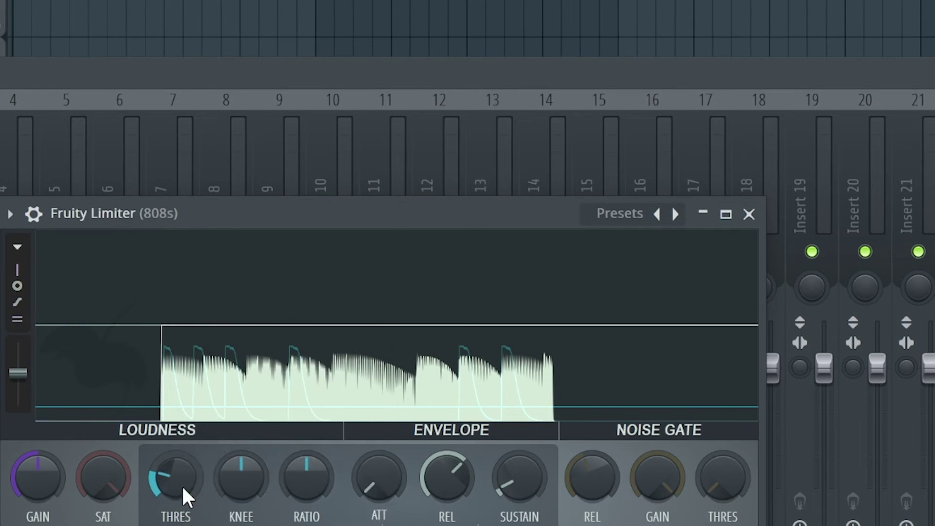
{"action": "right_click", "coordinate": [181, 489]}
{"action": "left_click", "coordinate": [173, 483]}
Step: Set the limiter's compressor threshold partway down the kick peaks and raise the ratio so each kick ducks the 808s
{"action": "left_click_drag", "start_coordinate": [173, 482], "coordinate": [173, 439]}
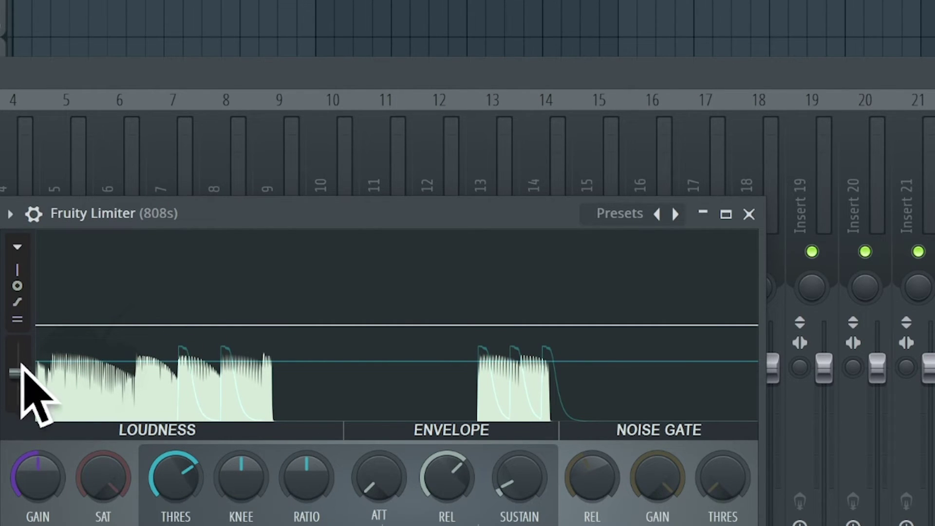
{"action": "left_click_drag", "start_coordinate": [139, 466], "coordinate": [180, 483]}
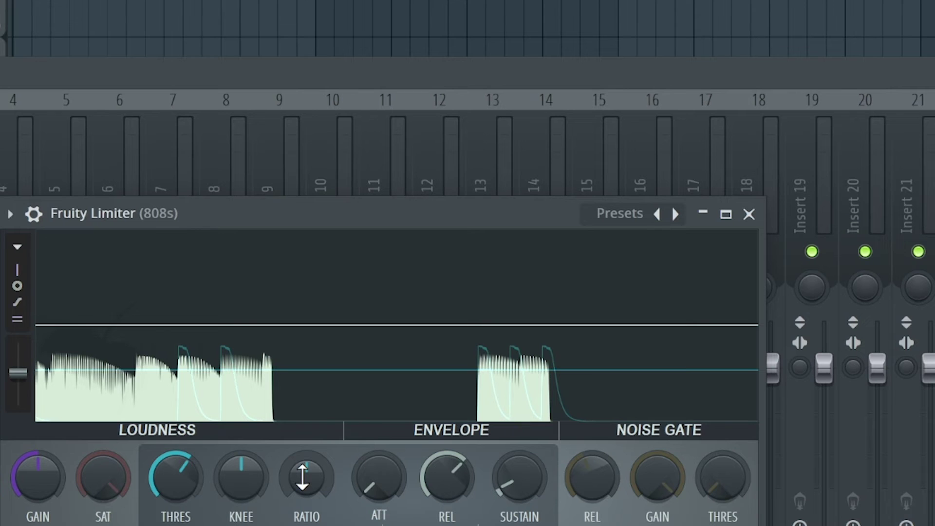
{"action": "left_click_drag", "start_coordinate": [328, 495], "coordinate": [328, 470]}
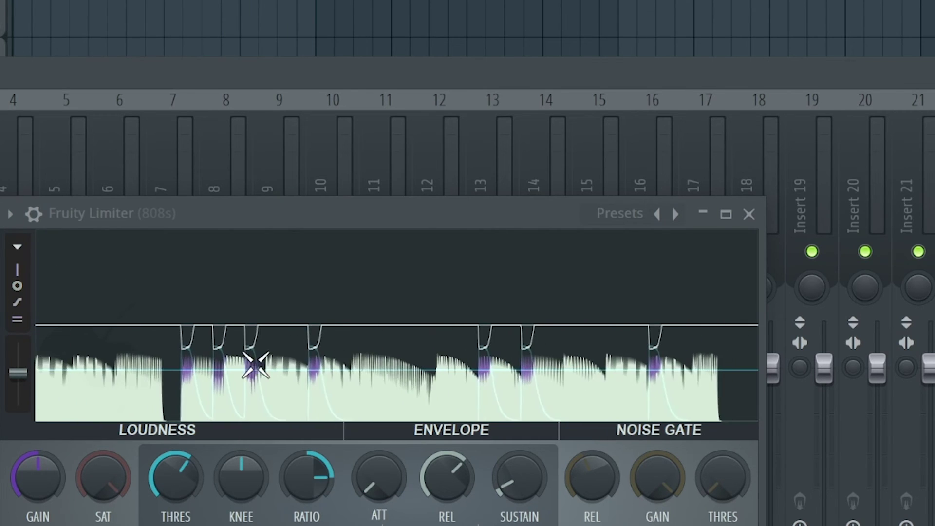
{"action": "left_click", "coordinate": [164, 326]}
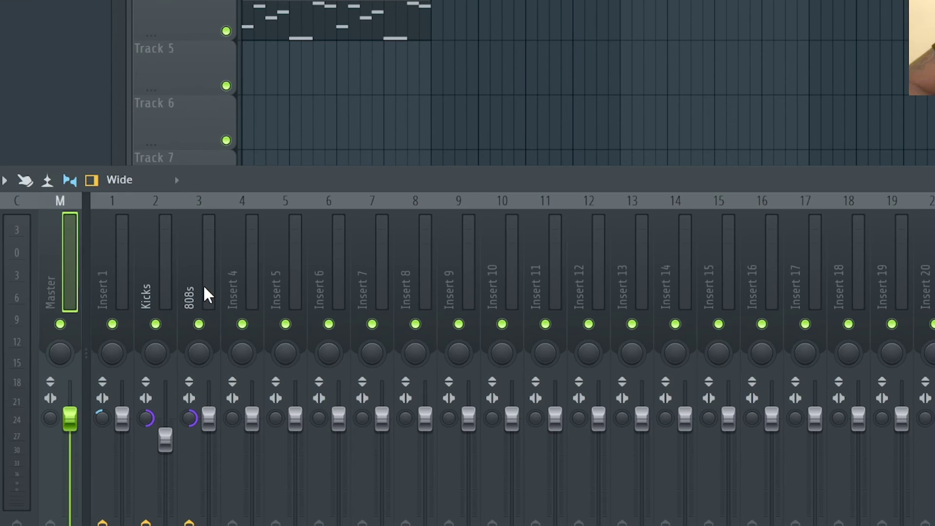
Step: Create an automation clip for the 808s track's volume and save the project
{"action": "left_click", "coordinate": [209, 292]}
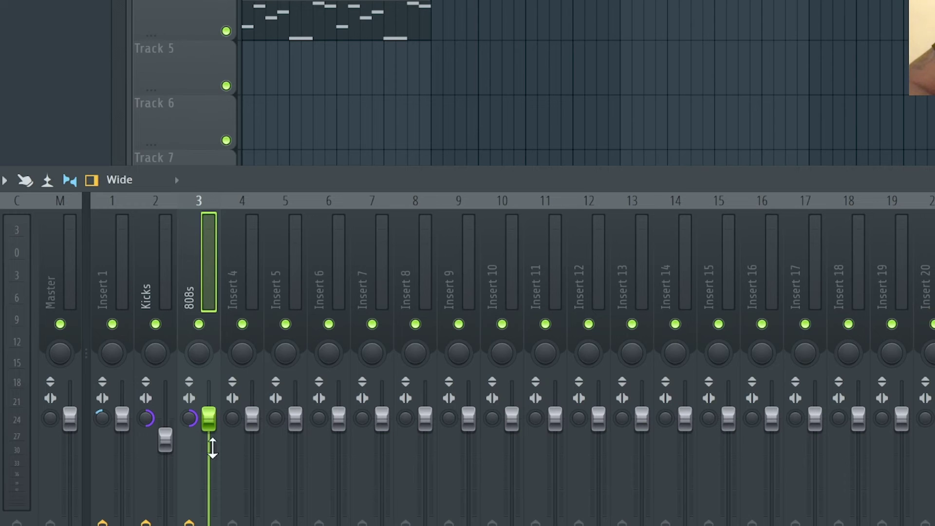
{"action": "right_click", "coordinate": [209, 419]}
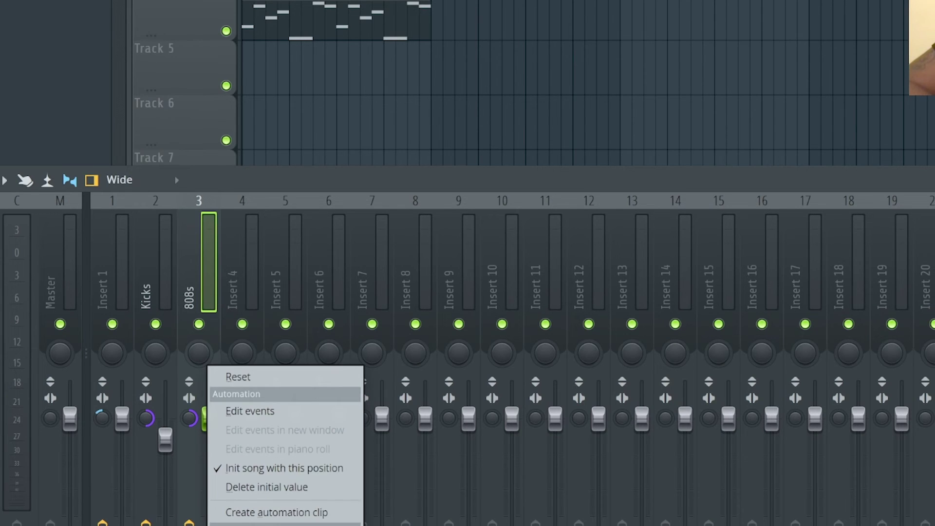
{"action": "left_click", "coordinate": [298, 512]}
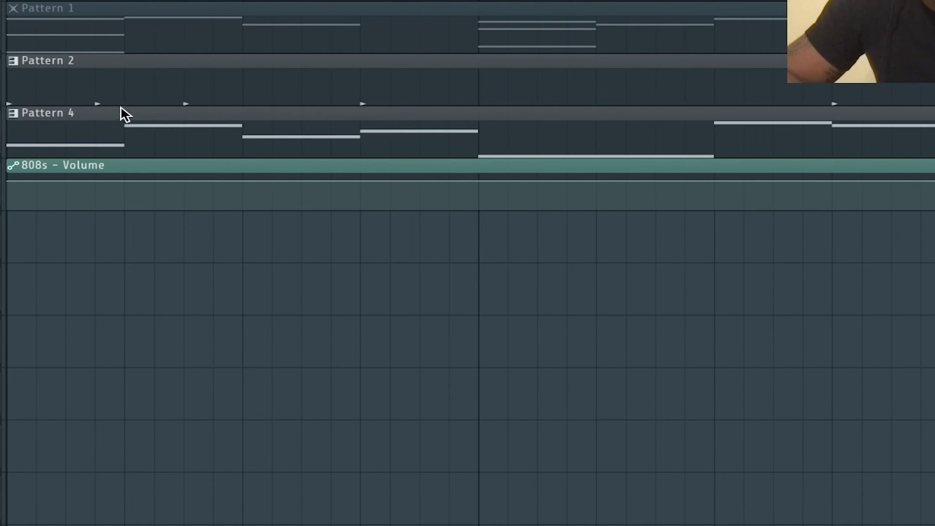
{"action": "key", "text": "ctrl+s"}
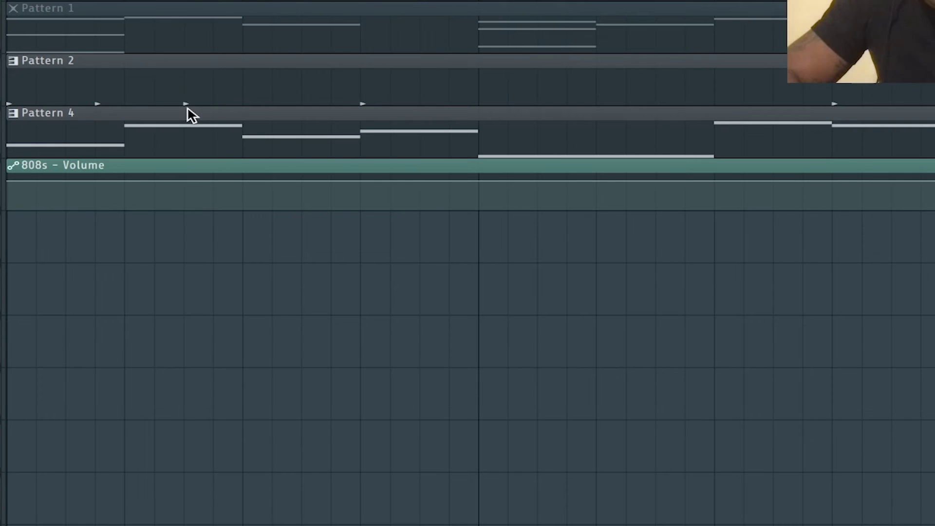
Step: Copy the 808s volume clip's starting value, lower the first point to the minimum, and paste 80% onto the second point
{"action": "right_click", "coordinate": [8, 181]}
{"action": "left_click", "coordinate": [58, 483]}
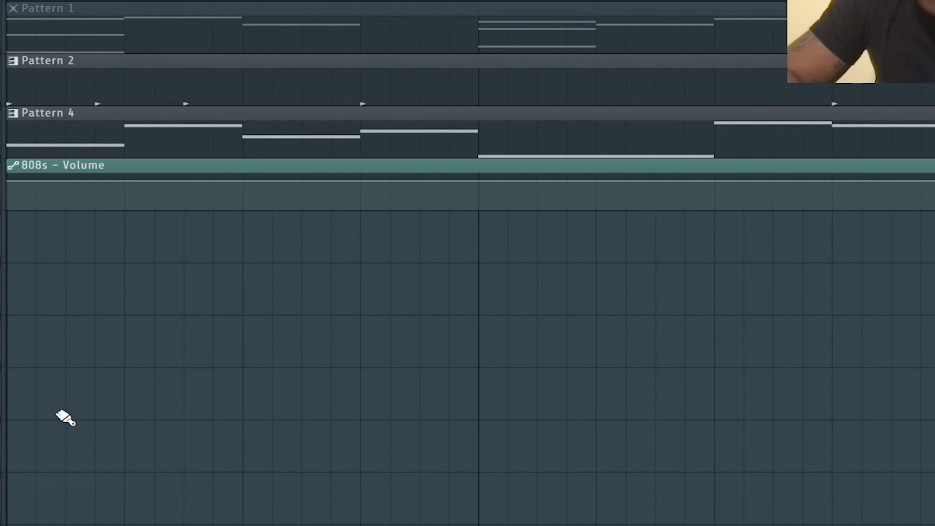
{"action": "scroll", "coordinate": [59, 414], "scroll_direction": "down", "scroll_amount": 2}
{"action": "scroll", "coordinate": [44, 273], "scroll_direction": "up", "scroll_amount": 1}
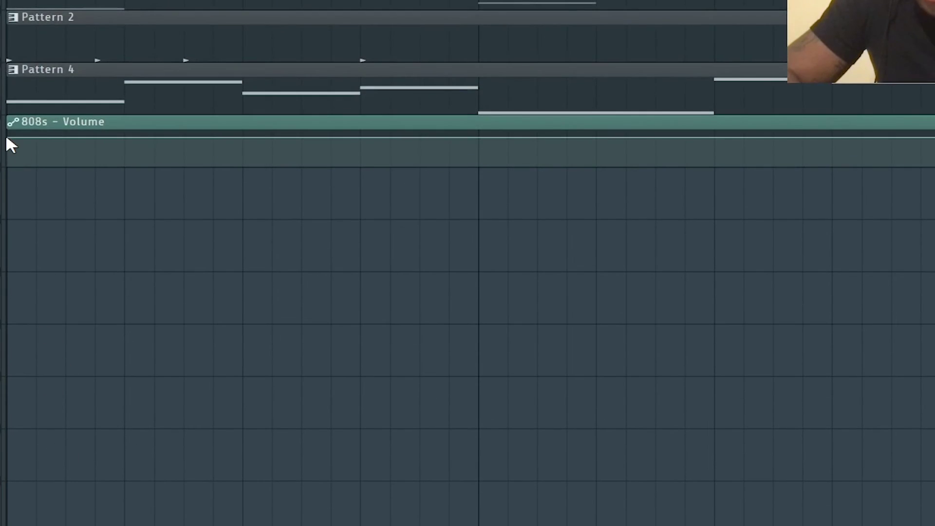
{"action": "right_click", "coordinate": [9, 138]}
{"action": "left_click", "coordinate": [50, 441]}
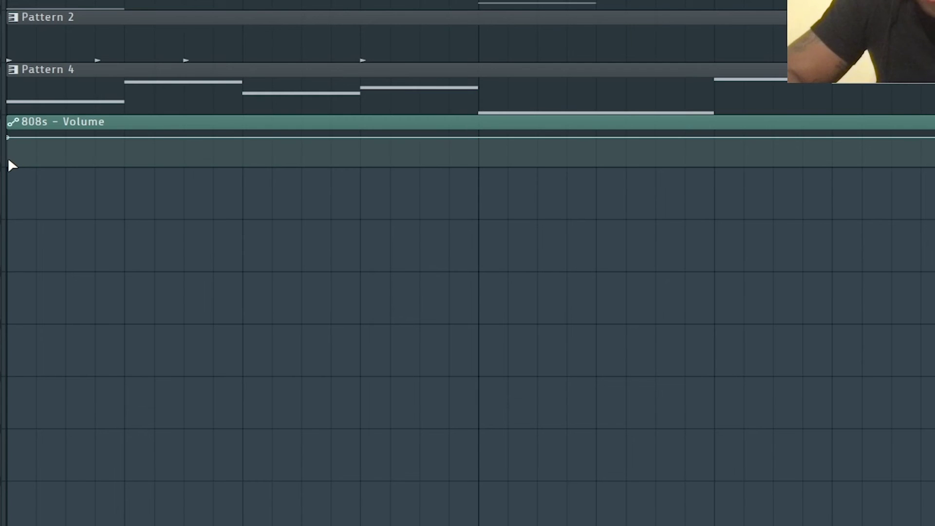
{"action": "left_click_drag", "start_coordinate": [14, 142], "coordinate": [9, 166]}
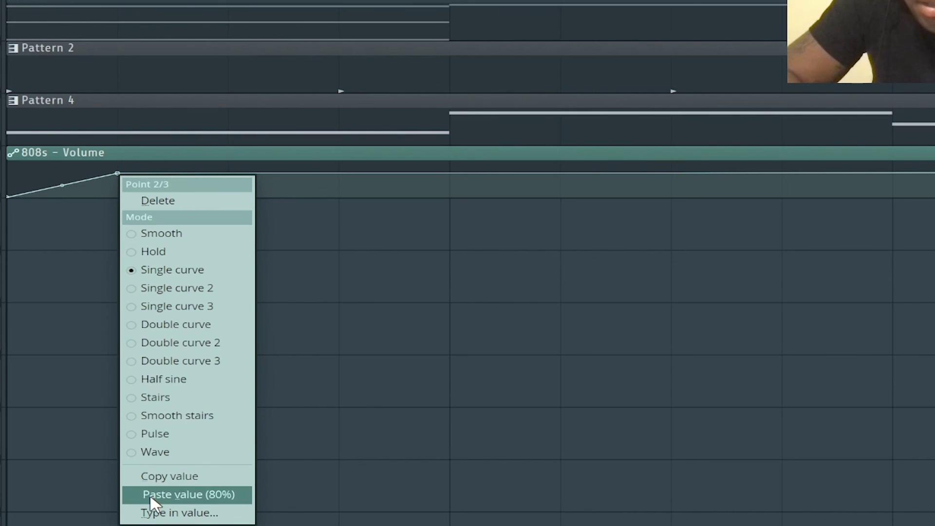
{"action": "left_click", "coordinate": [150, 496]}
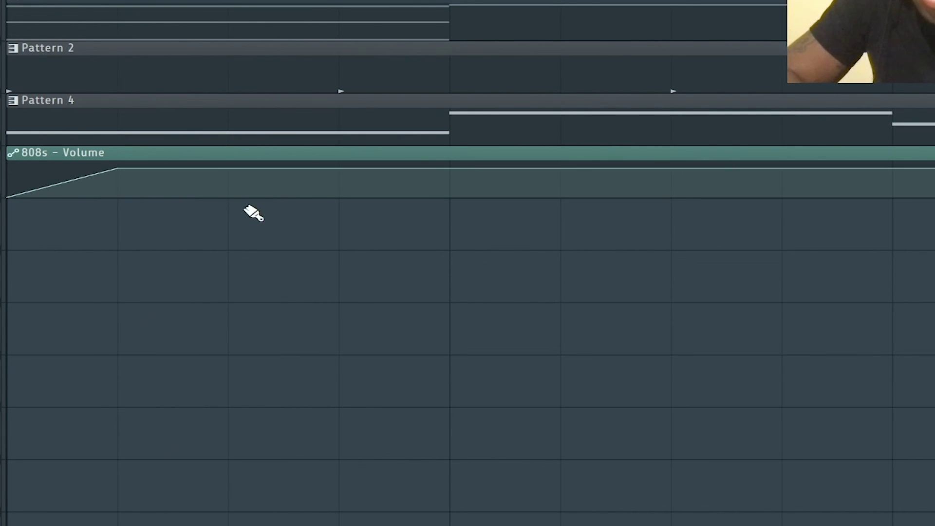
Step: Add a low and a high point at the second kick hit and copy the first point's value to shape a sharp volume drop
{"action": "left_click", "coordinate": [339, 197]}
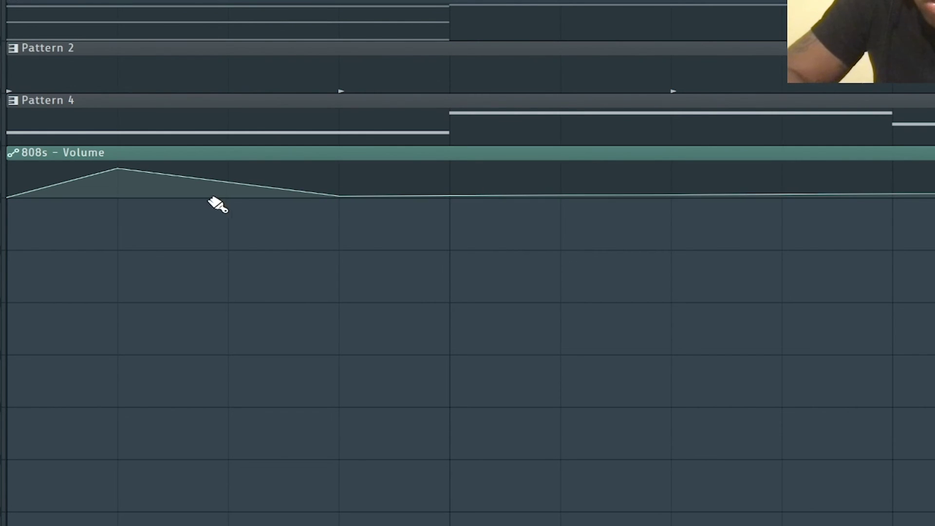
{"action": "right_click", "coordinate": [3, 199]}
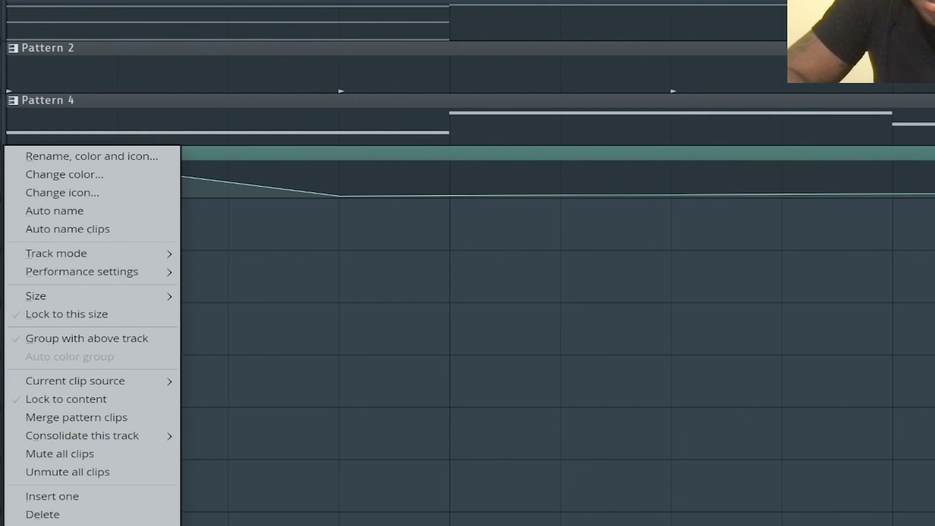
{"action": "key", "text": "Escape"}
{"action": "right_click", "coordinate": [11, 196]}
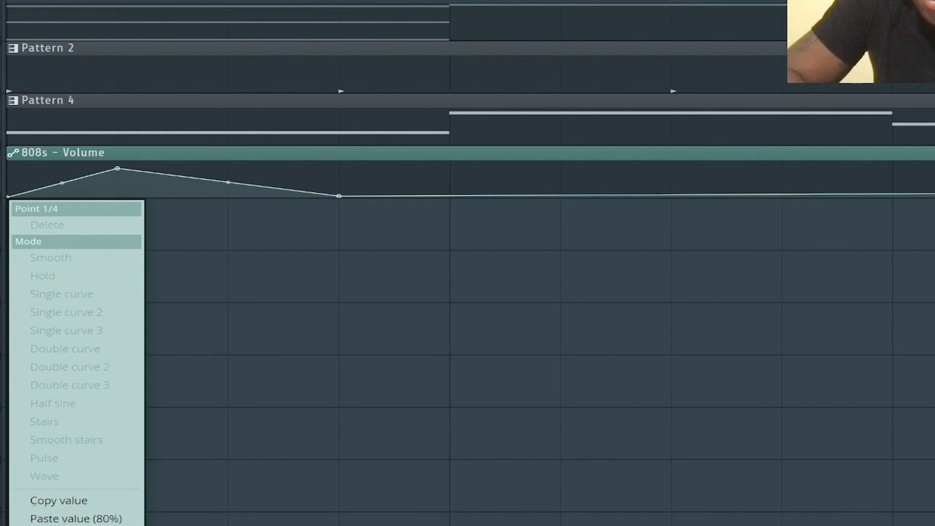
{"action": "left_click", "coordinate": [124, 502]}
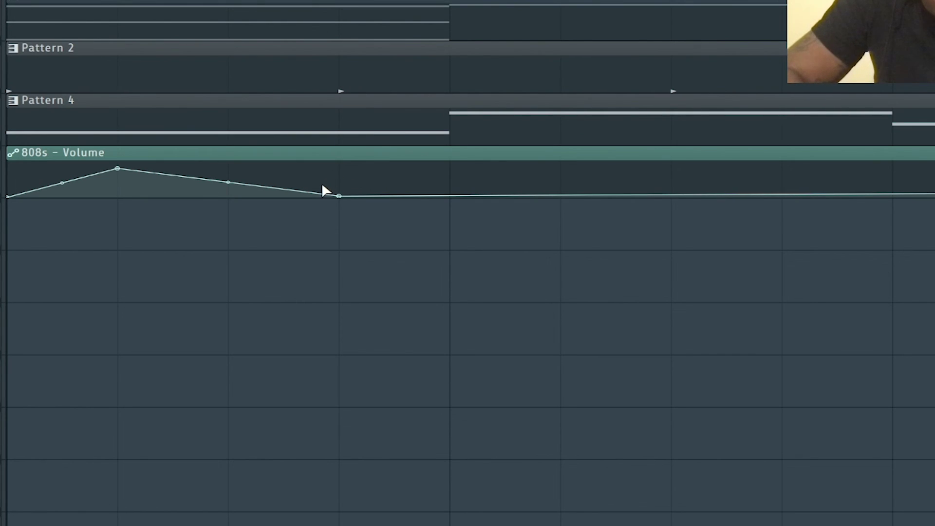
{"action": "left_click", "coordinate": [339, 172]}
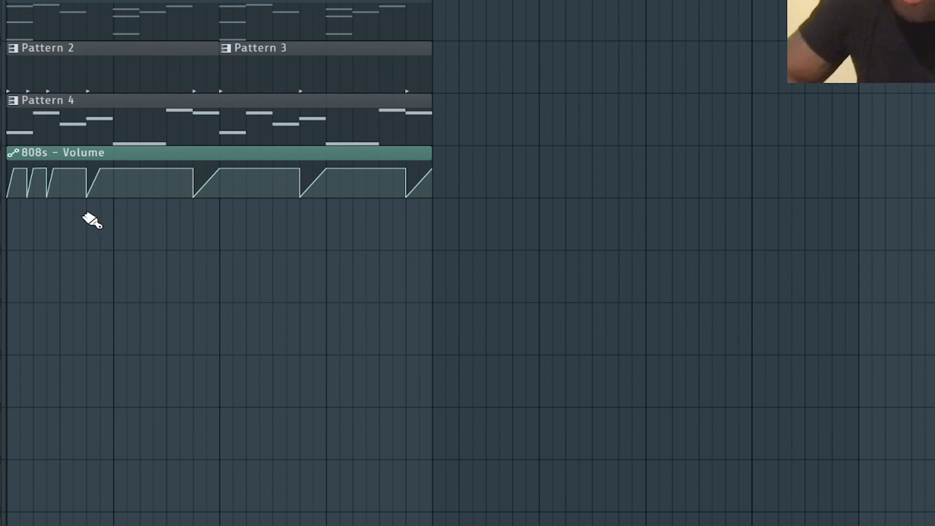
Step: Check the 808s volume dips against the kick hits and play the beat while watching the mixer
{"action": "scroll", "coordinate": [108, 273], "scroll_direction": "up", "scroll_amount": 2}
{"action": "scroll", "coordinate": [468, 263], "scroll_direction": "left", "scroll_amount": 1}
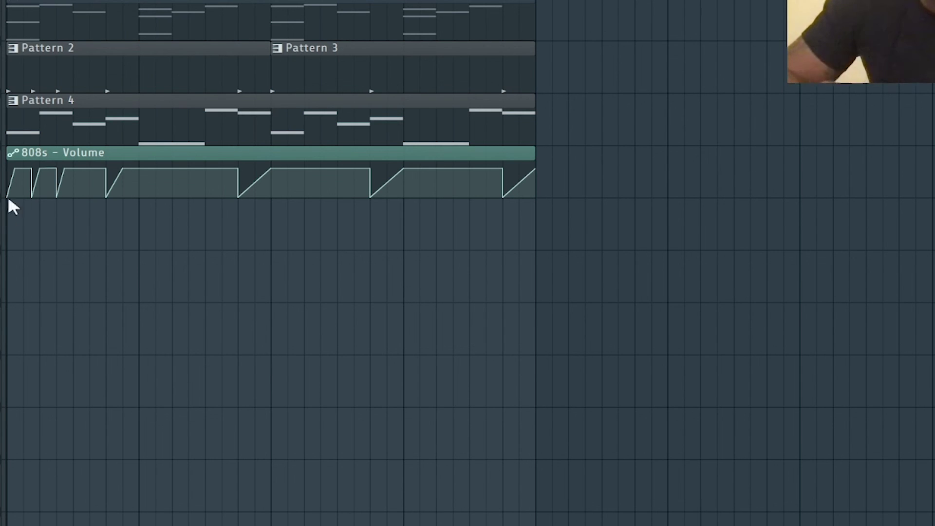
{"action": "mouse_move", "coordinate": [21, 153]}
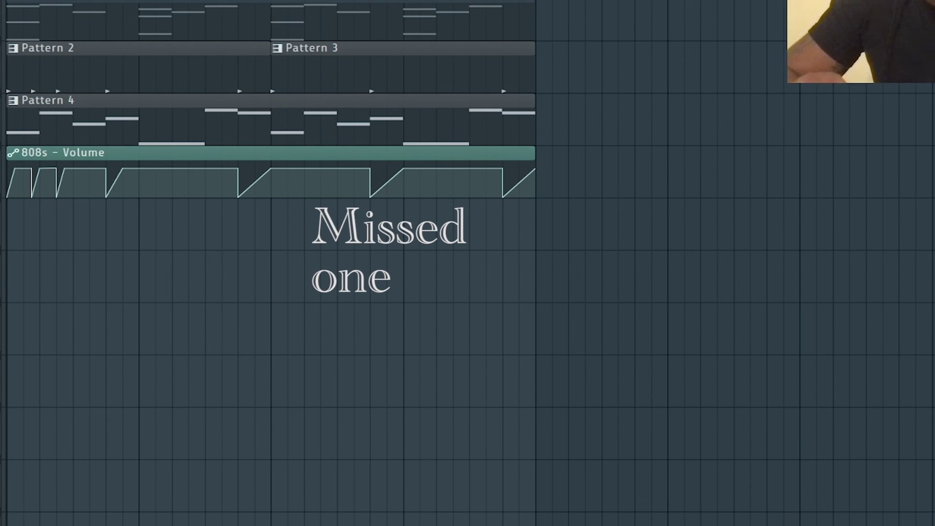
{"action": "scroll", "coordinate": [183, 145], "scroll_direction": "up", "scroll_amount": 3}
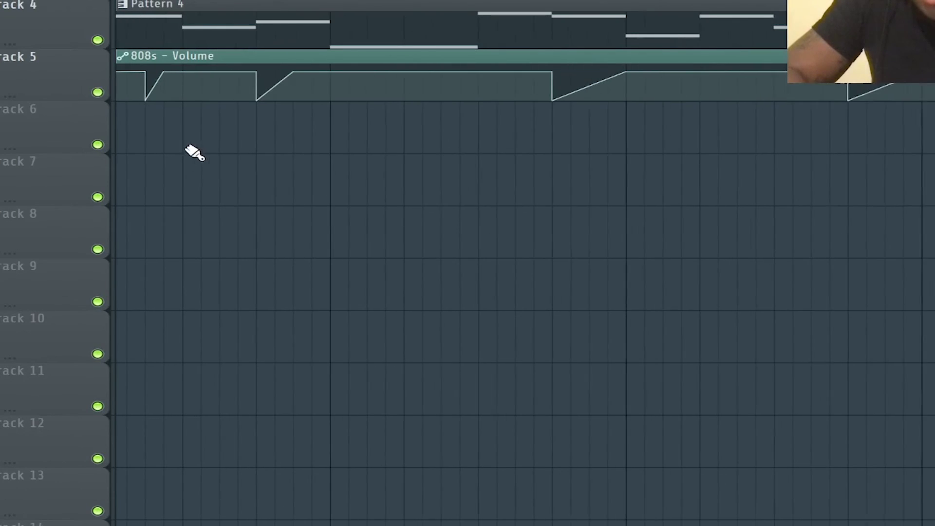
{"action": "scroll", "coordinate": [194, 152], "scroll_direction": "left", "scroll_amount": 2}
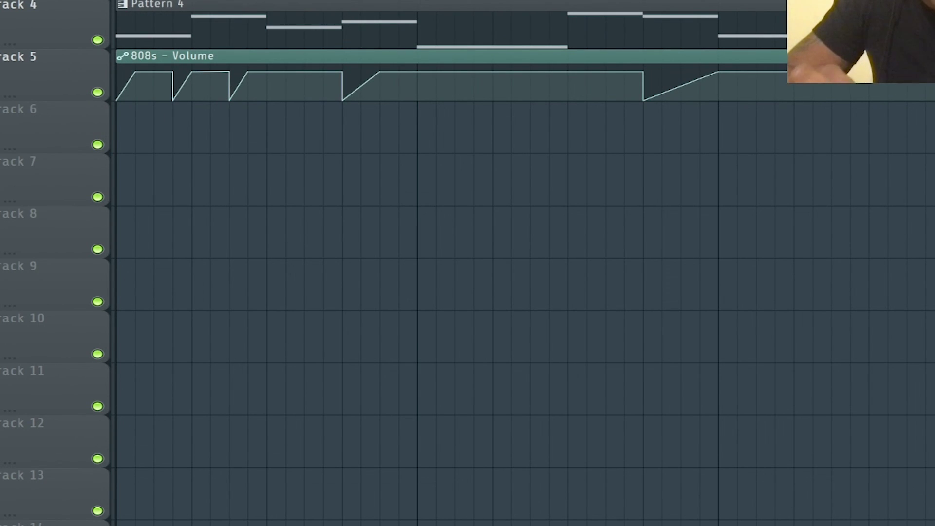
{"action": "key", "text": "F9"}
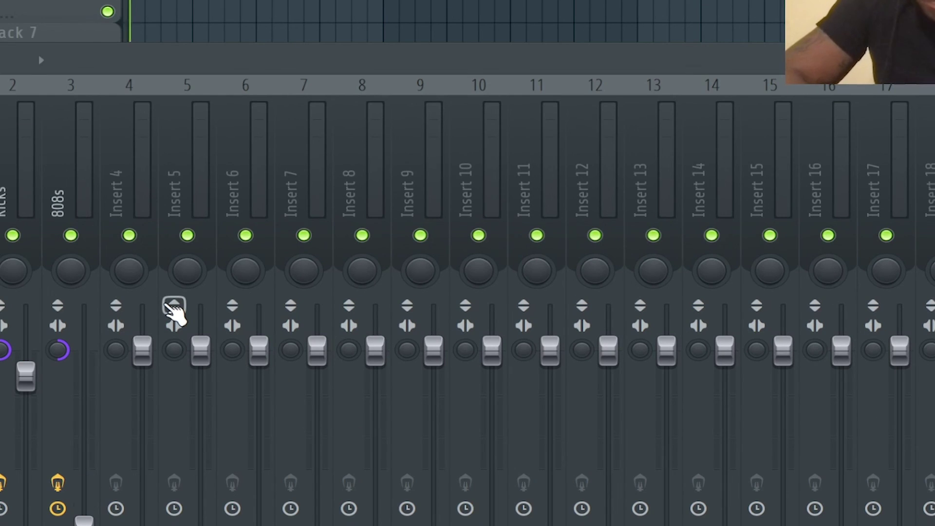
{"action": "key", "text": "space"}
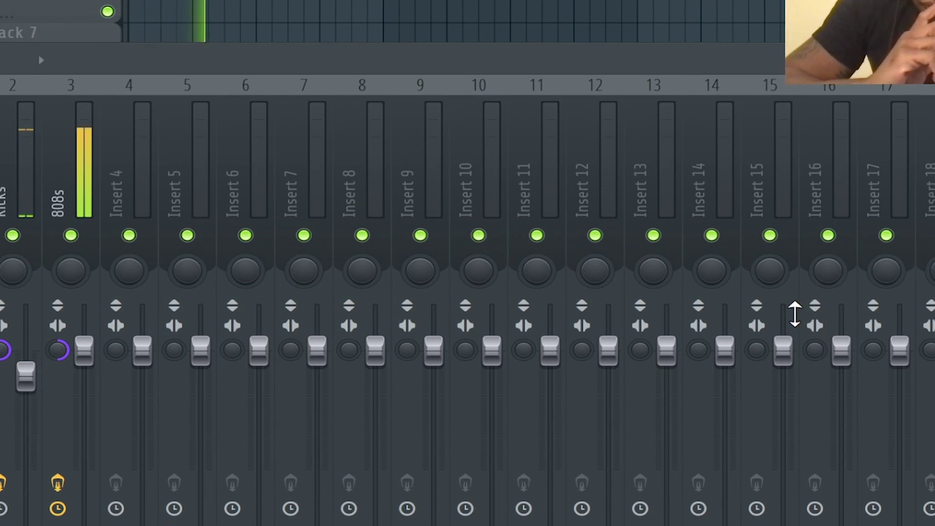